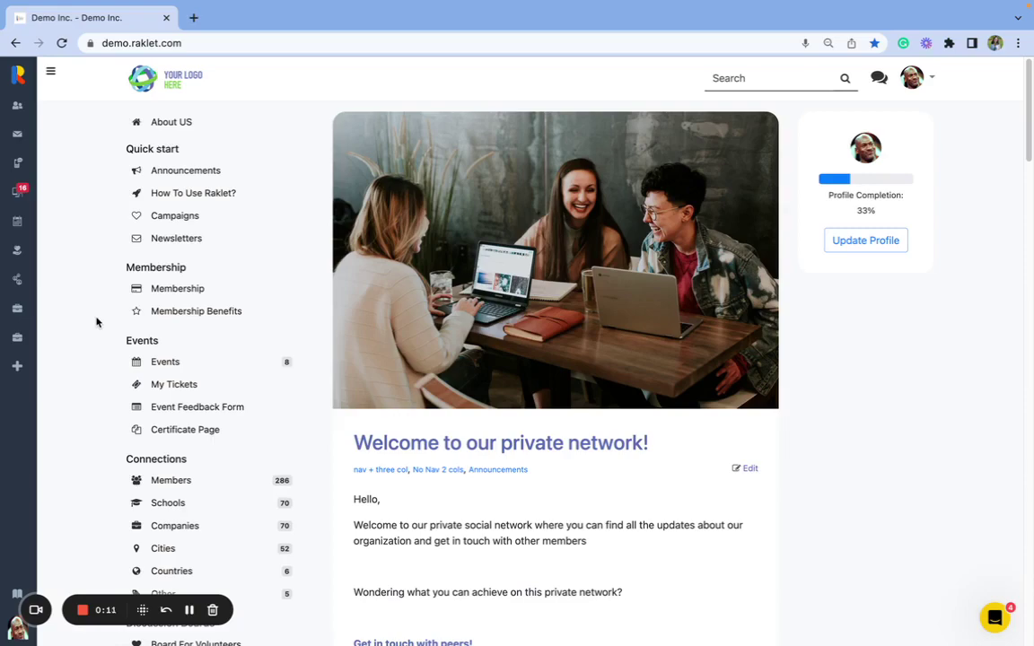
- Look over the private network's home page and the admin menu beside it
{"action": "scroll", "coordinate": [97, 322], "scroll_direction": "down", "scroll_amount": 6}
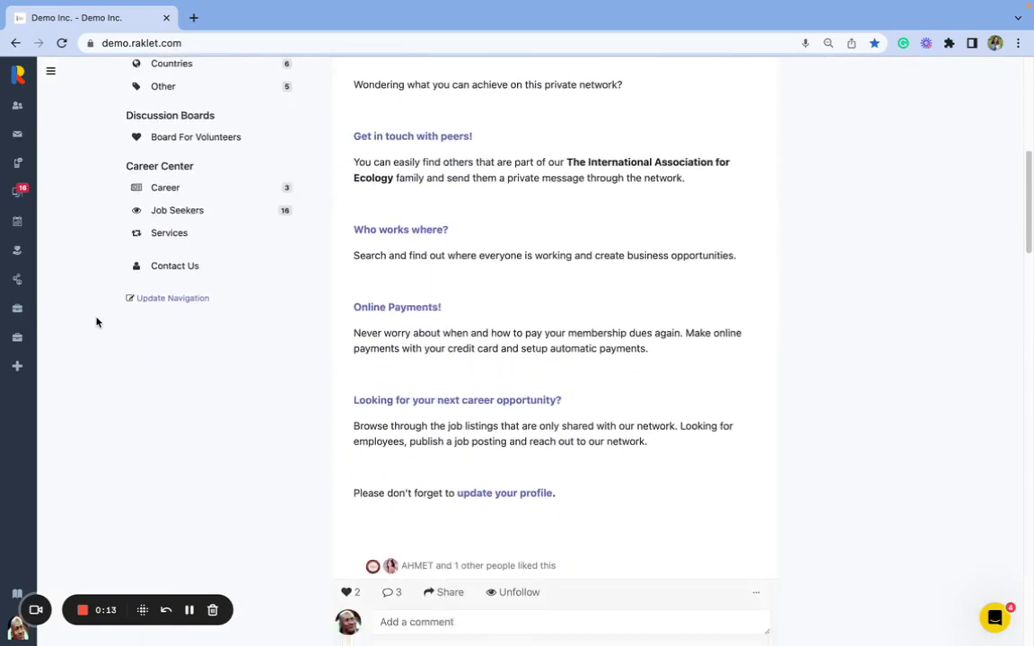
{"action": "scroll", "coordinate": [97, 322], "scroll_direction": "up", "scroll_amount": 6}
{"action": "mouse_move", "coordinate": [51, 79]}
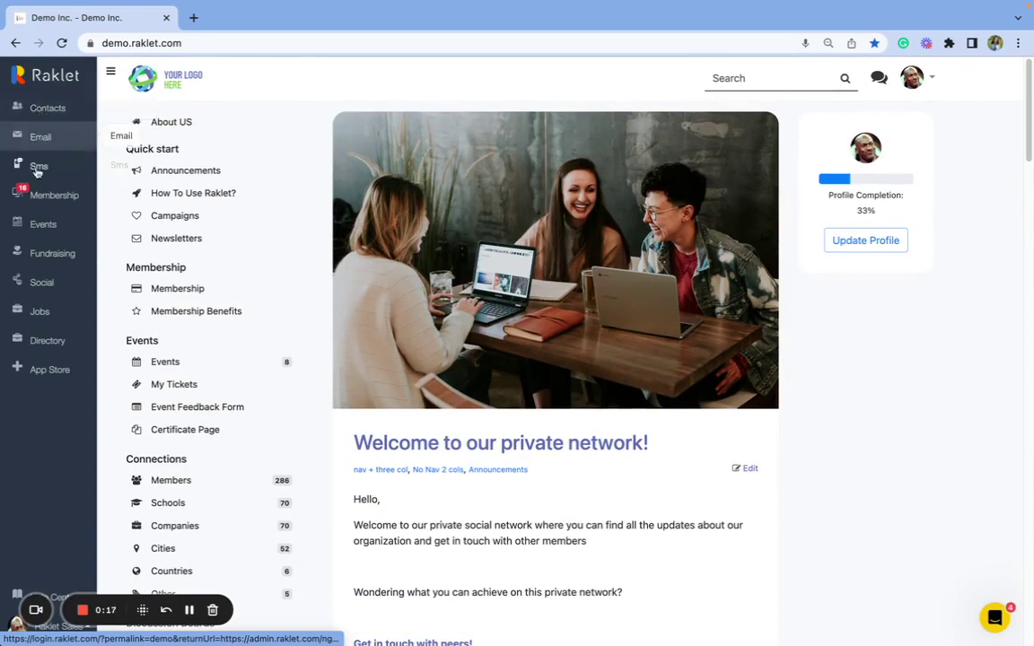
- Examine the private network's web address, demo.raklet.com, focusing on its subdomain
{"action": "left_click", "coordinate": [148, 42]}
{"action": "left_click", "coordinate": [176, 44]}
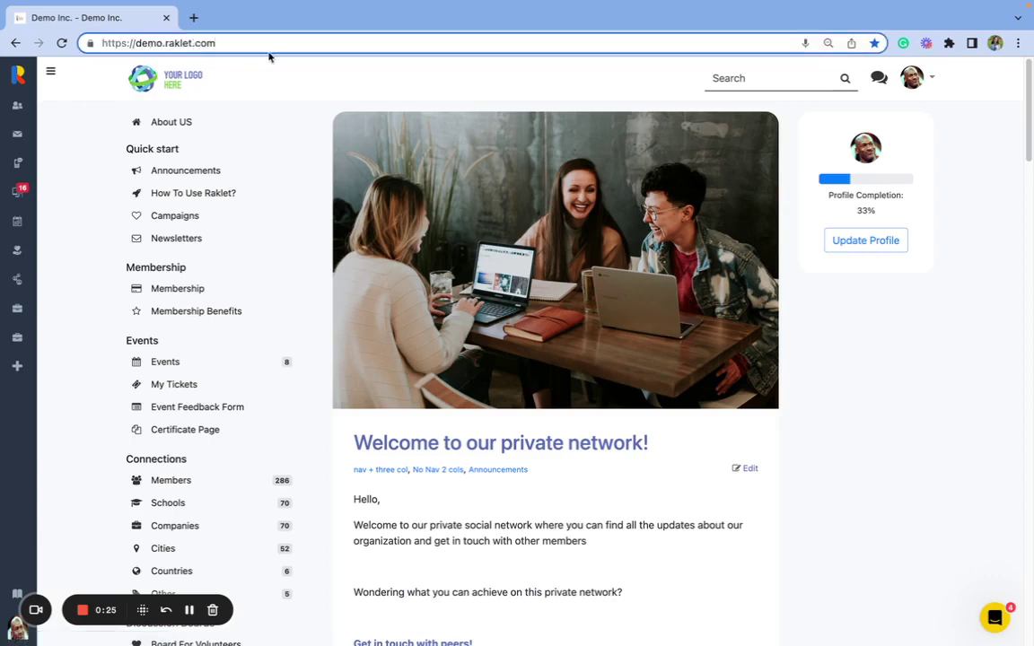
{"action": "double_click", "coordinate": [148, 47]}
{"action": "left_click", "coordinate": [237, 44]}
{"action": "left_click", "coordinate": [104, 132]}
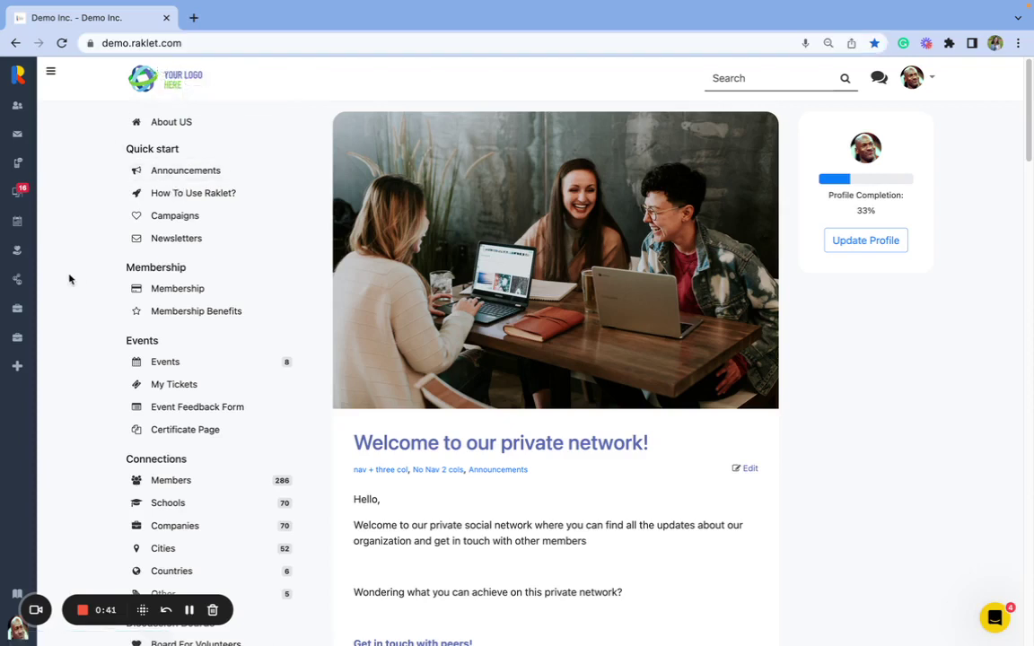
- Examine the member navigation sections and the posts in the home page feed
{"action": "scroll", "coordinate": [69, 277], "scroll_direction": "down", "scroll_amount": 1}
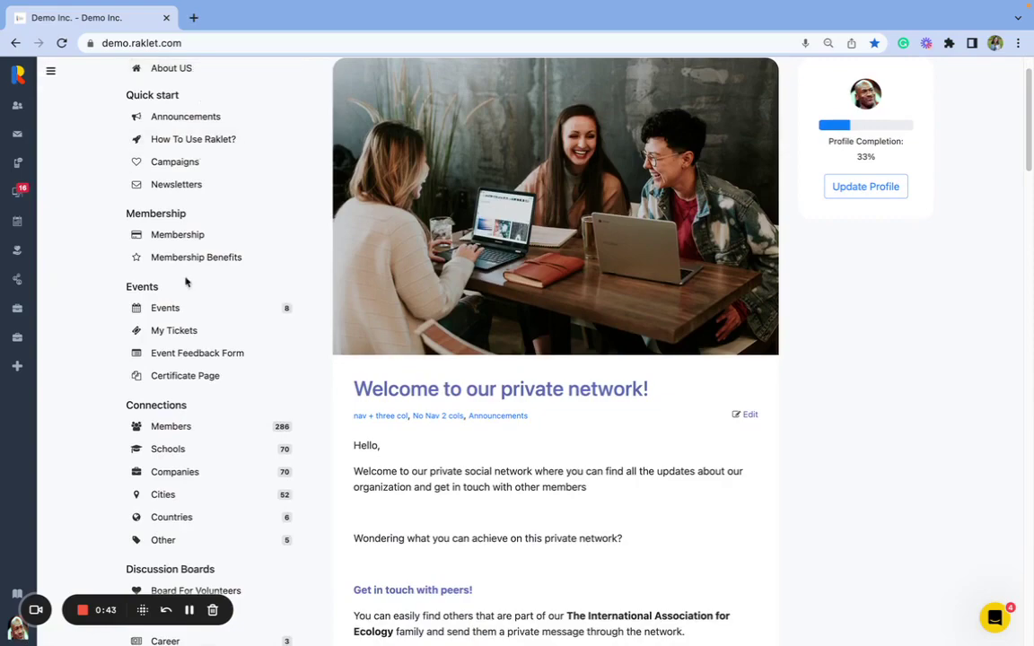
{"action": "scroll", "coordinate": [172, 434], "scroll_direction": "down", "scroll_amount": 1}
{"action": "scroll", "coordinate": [170, 432], "scroll_direction": "down", "scroll_amount": 3}
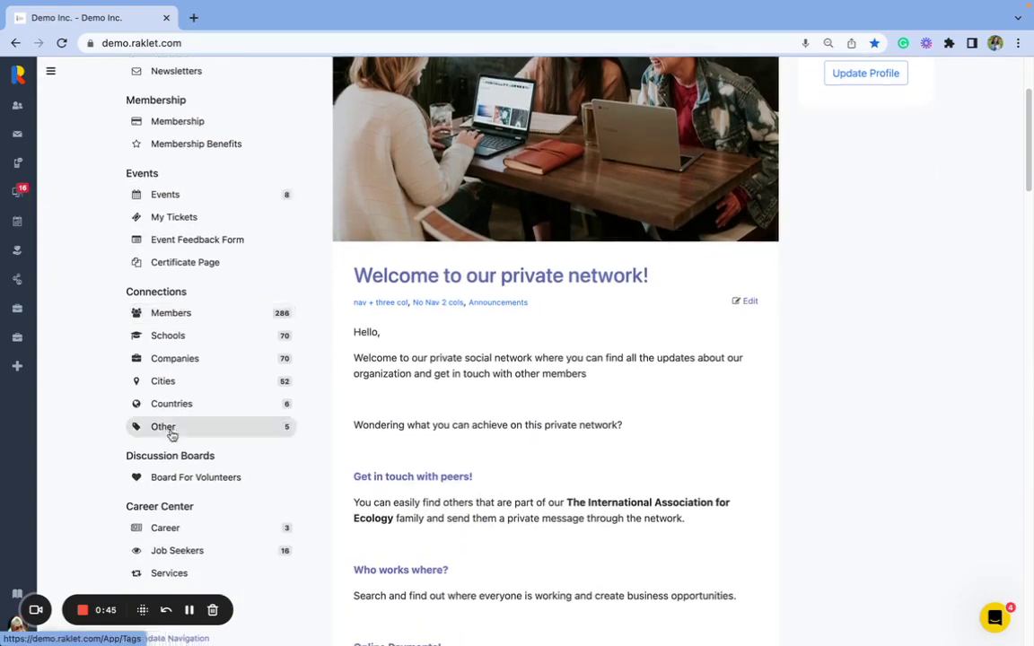
{"action": "scroll", "coordinate": [172, 433], "scroll_direction": "up", "scroll_amount": 5}
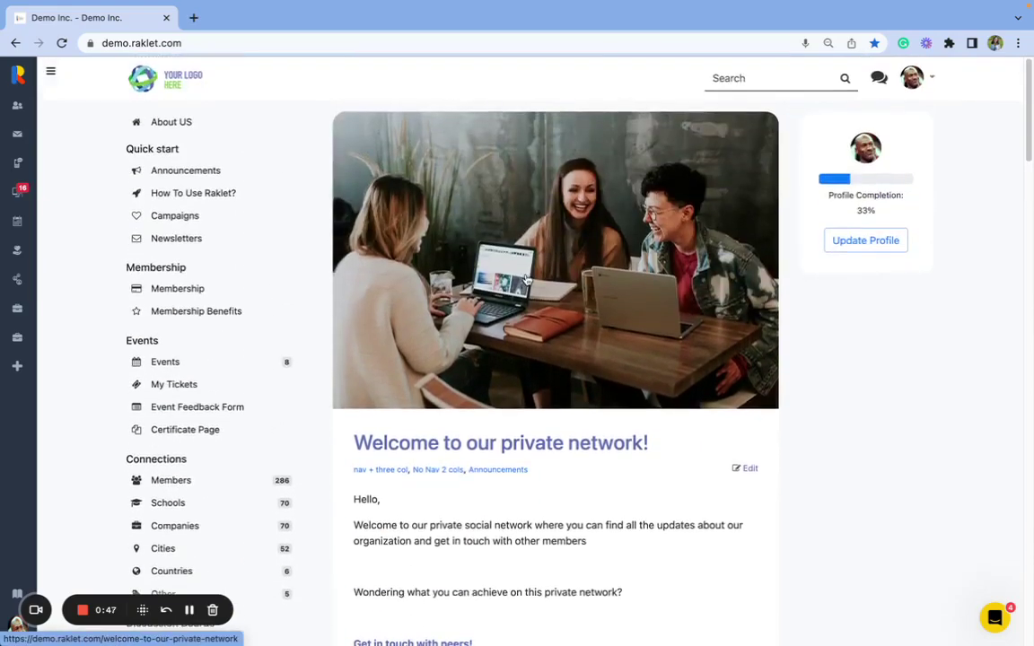
{"action": "scroll", "coordinate": [545, 250], "scroll_direction": "down", "scroll_amount": 8}
{"action": "scroll", "coordinate": [526, 273], "scroll_direction": "down", "scroll_amount": 8}
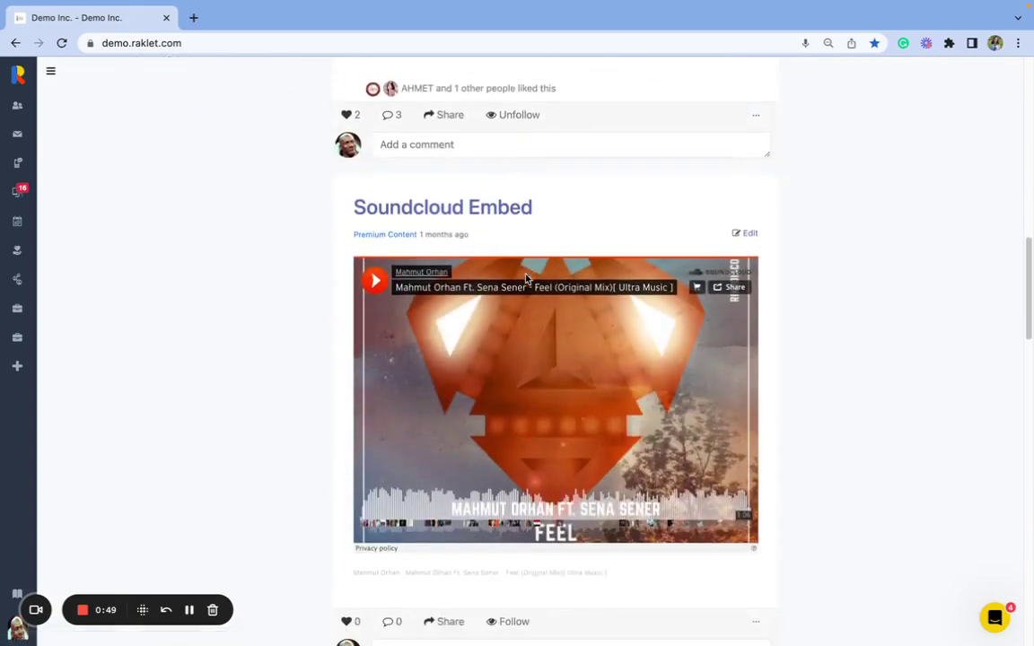
{"action": "scroll", "coordinate": [527, 280], "scroll_direction": "down", "scroll_amount": 5}
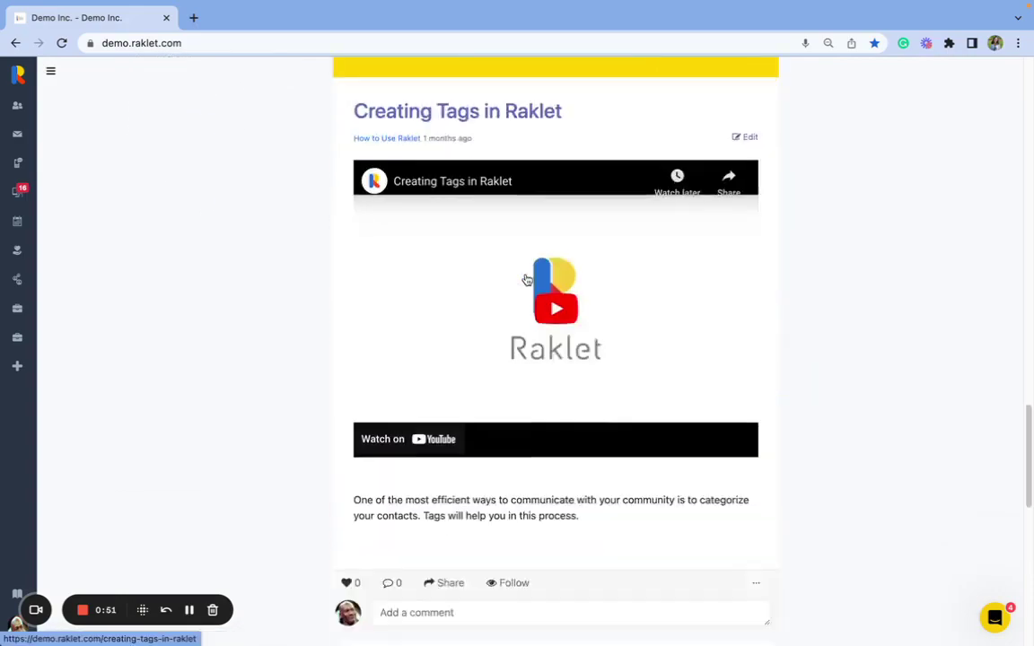
{"action": "scroll", "coordinate": [527, 280], "scroll_direction": "up", "scroll_amount": 12}
{"action": "scroll", "coordinate": [526, 279], "scroll_direction": "up", "scroll_amount": 5}
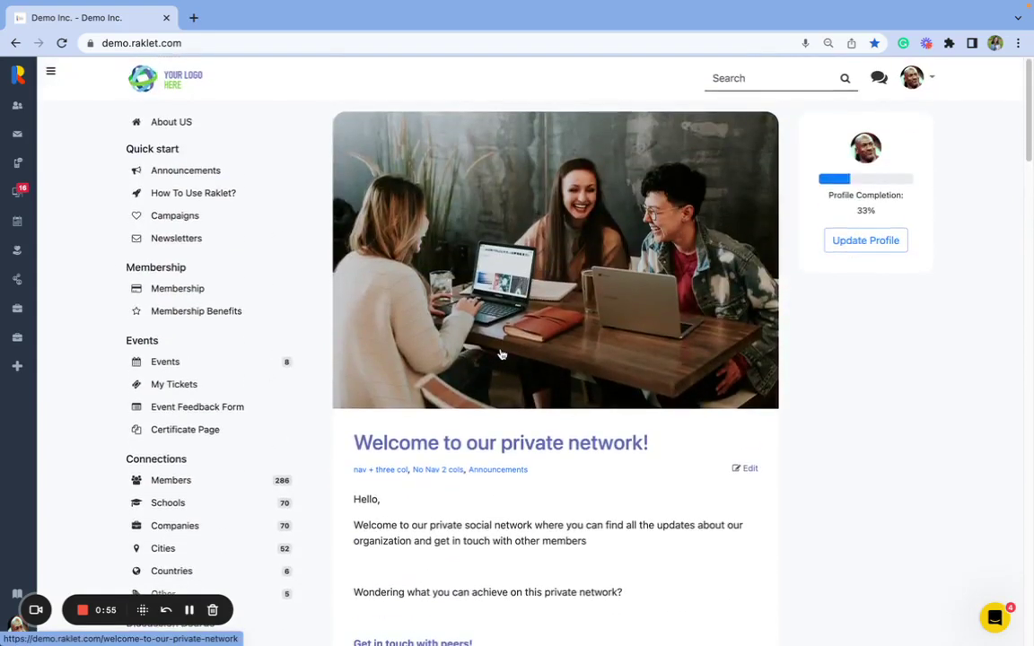
- Like the "Welcome to our private network!" post and expand its comments
{"action": "scroll", "coordinate": [502, 354], "scroll_direction": "down", "scroll_amount": 7}
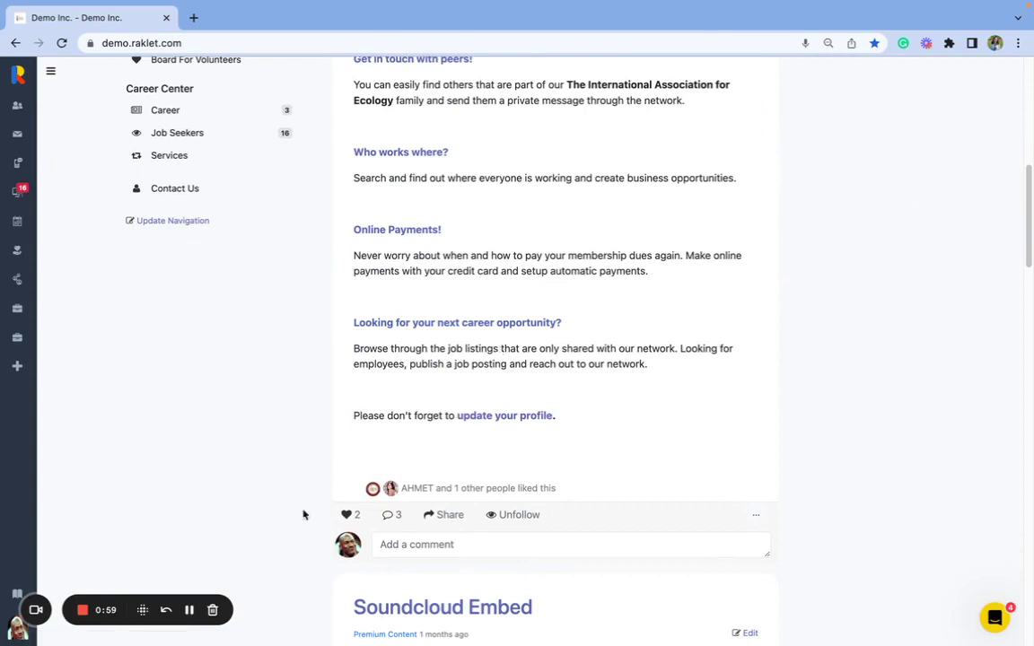
{"action": "left_click", "coordinate": [348, 517]}
{"action": "left_click", "coordinate": [402, 520]}
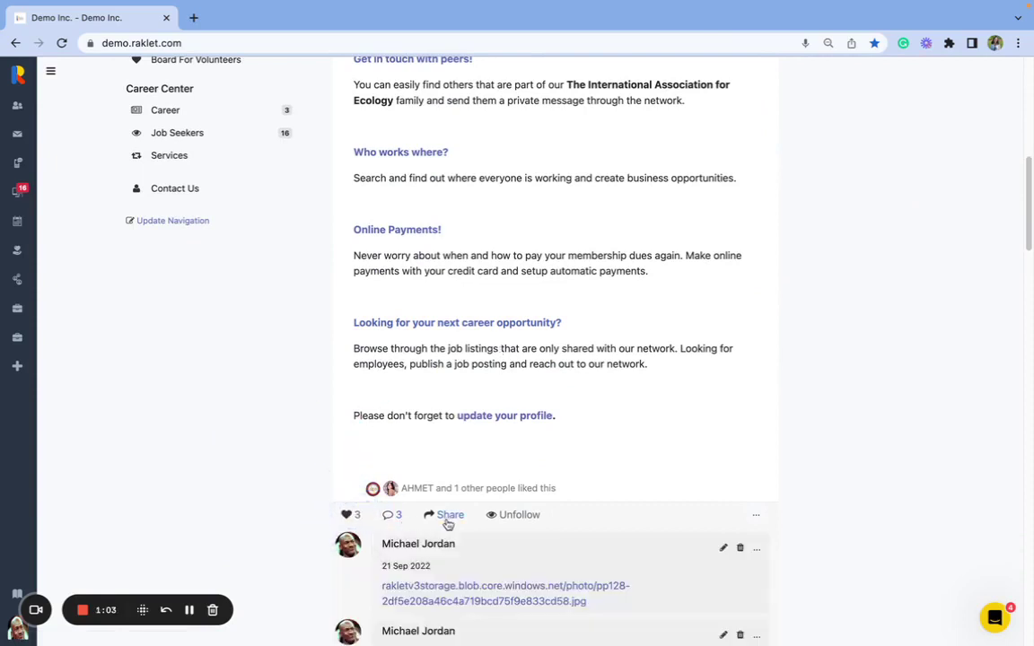
- View the sharing options of the welcome post and close them without sharing
{"action": "left_click", "coordinate": [447, 518]}
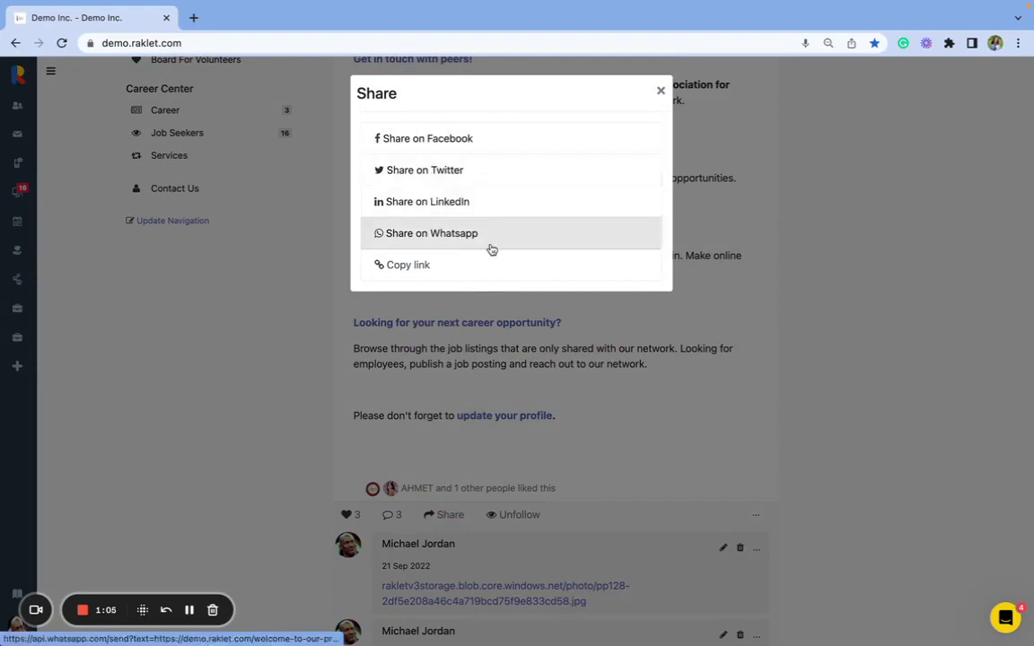
{"action": "left_click", "coordinate": [654, 93]}
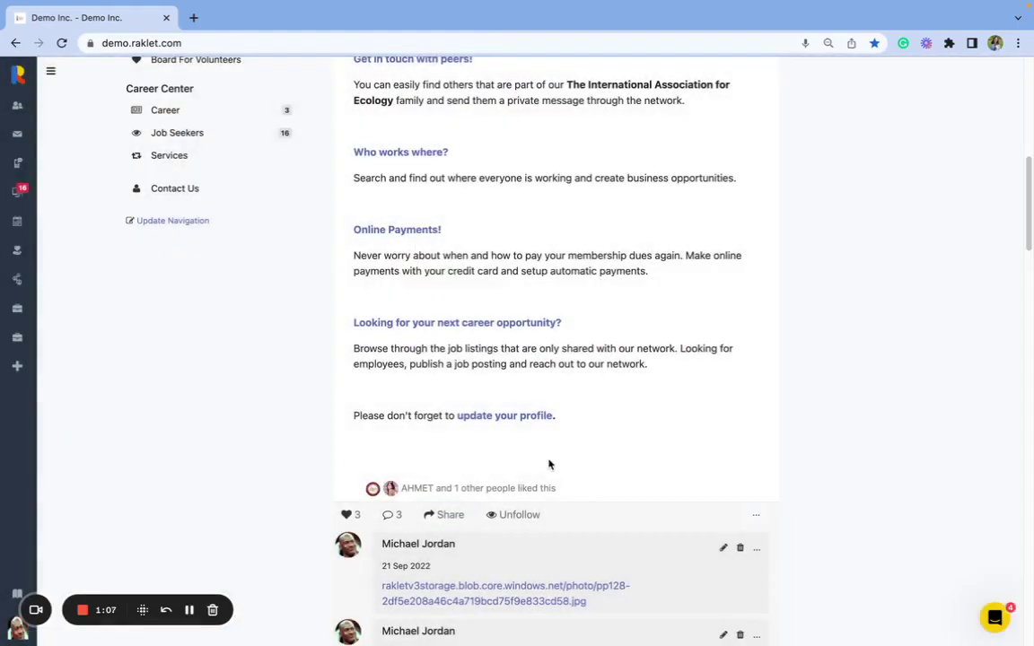
{"action": "scroll", "coordinate": [650, 305], "scroll_direction": "up", "scroll_amount": 6}
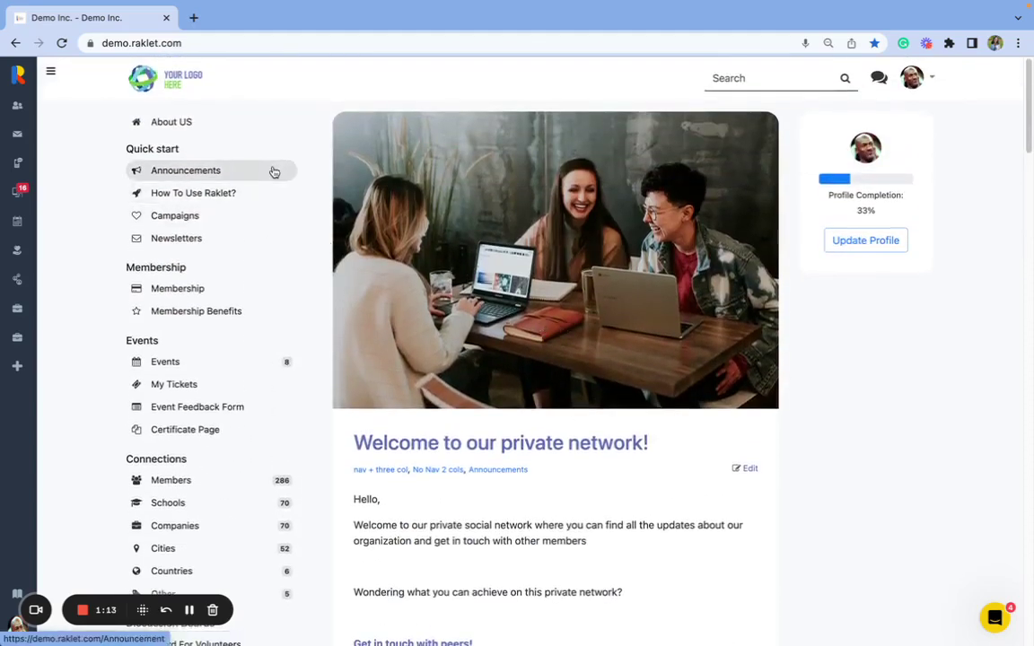
- Expand the admin menu and open the Members directory under Connections
{"action": "left_click", "coordinate": [50, 71]}
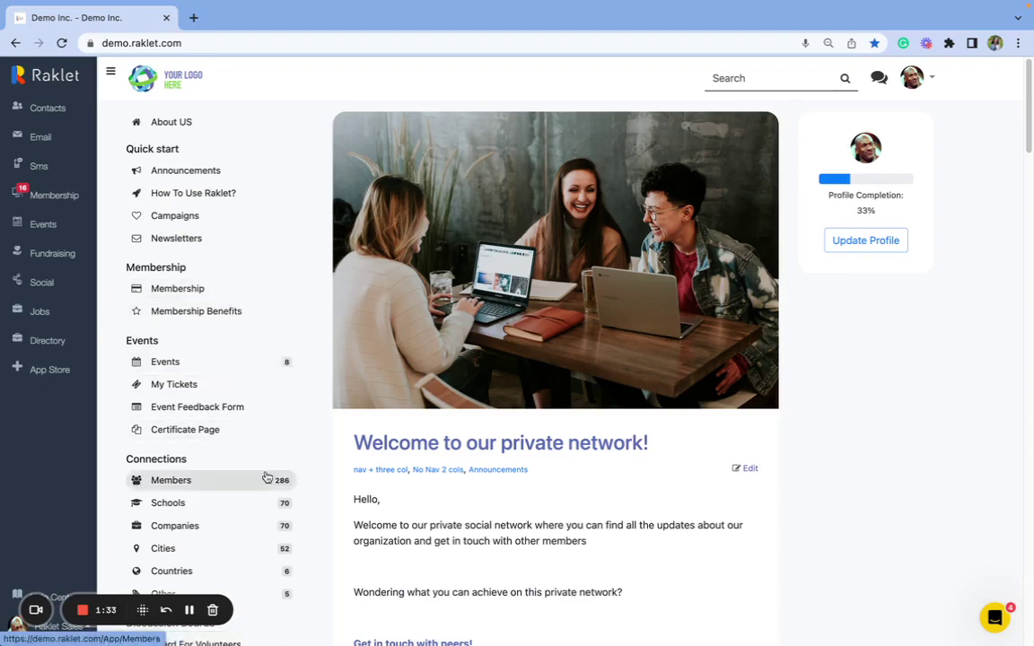
{"action": "scroll", "coordinate": [266, 489], "scroll_direction": "down", "scroll_amount": 2}
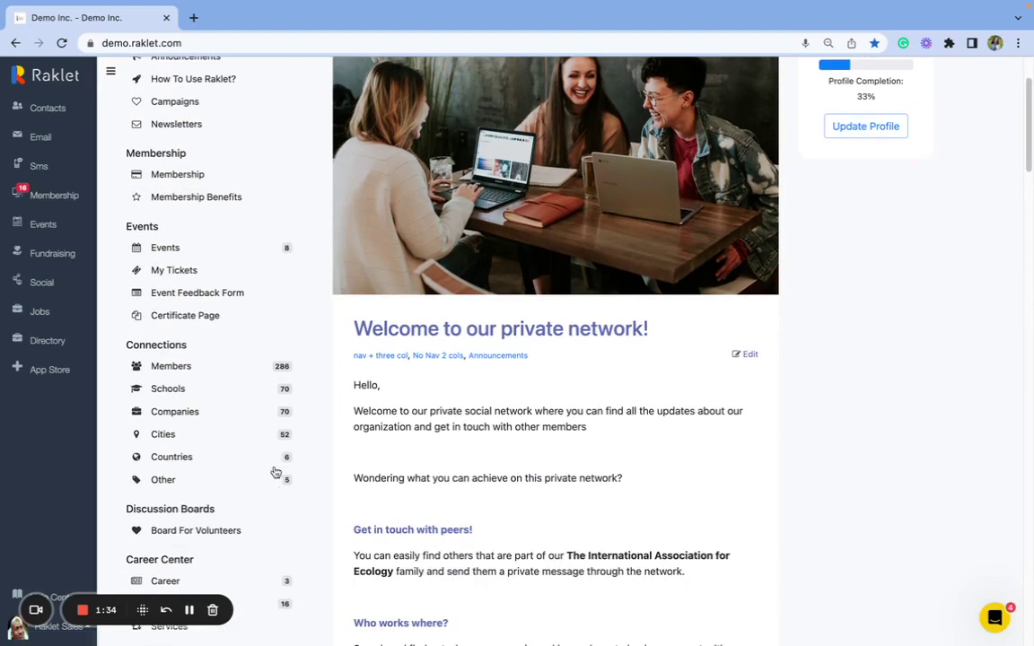
{"action": "left_click", "coordinate": [179, 365]}
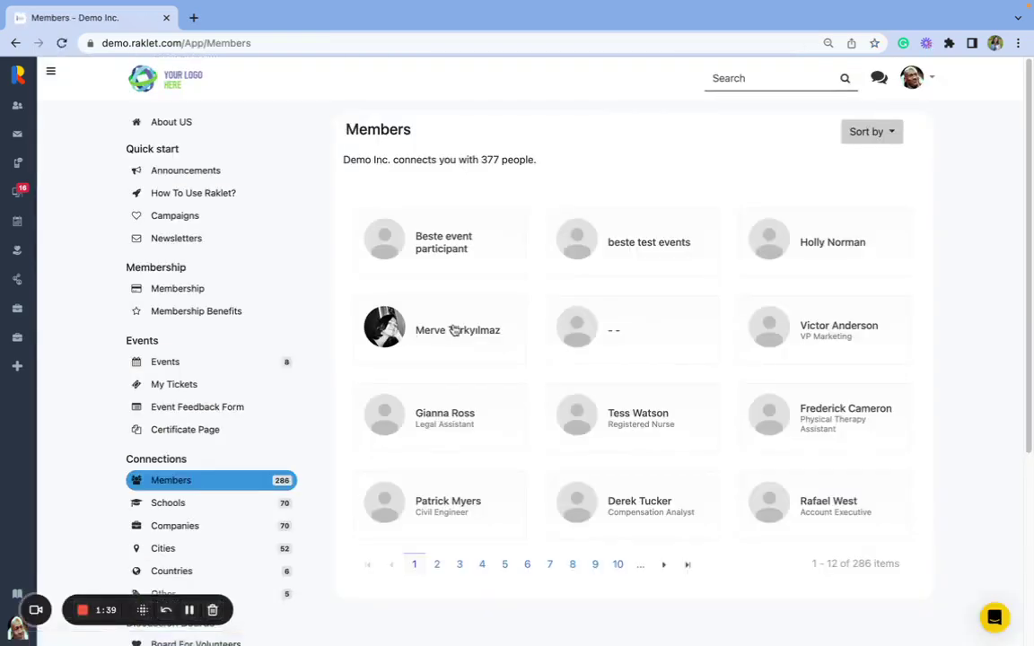
- Review the Work, Education and Pronoun sections of the member with a photo, and view the message composer without sending anything
{"action": "left_click", "coordinate": [453, 330]}
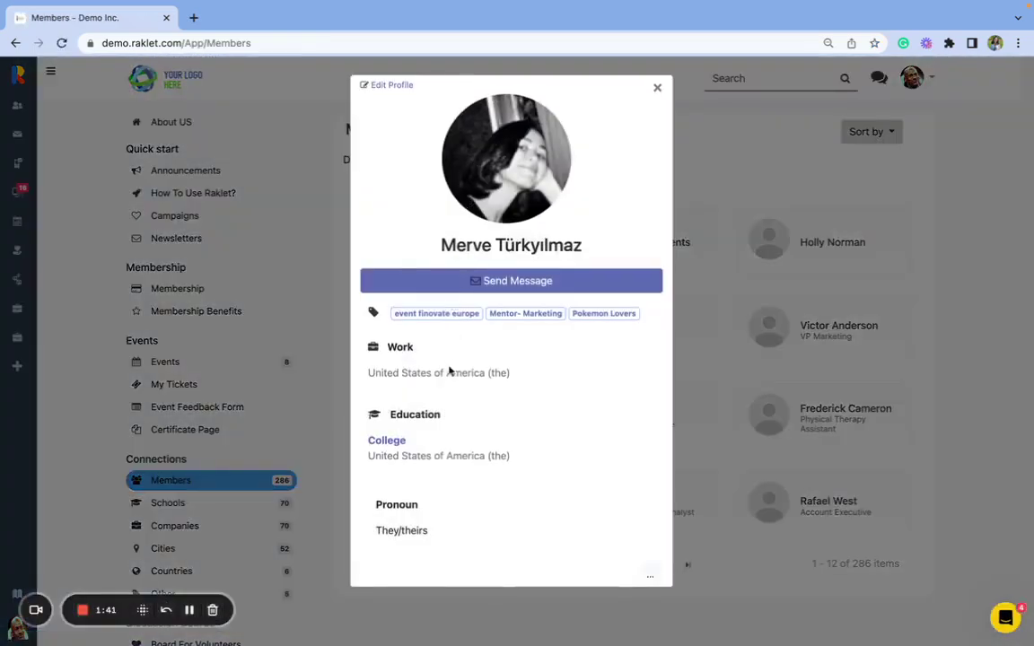
{"action": "double_click", "coordinate": [401, 349]}
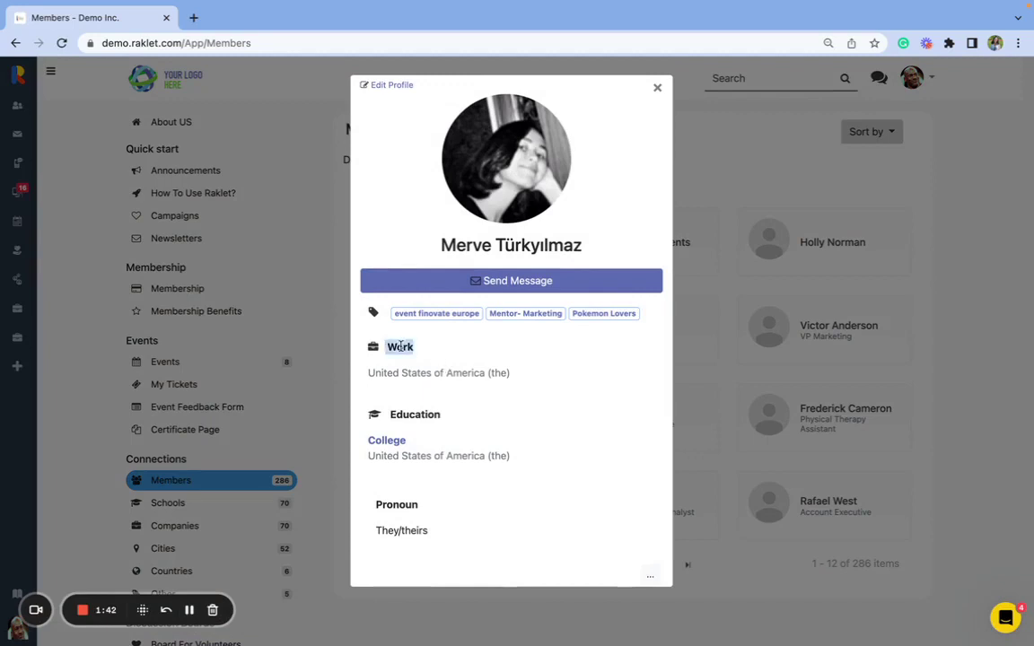
{"action": "double_click", "coordinate": [406, 415]}
{"action": "double_click", "coordinate": [401, 505]}
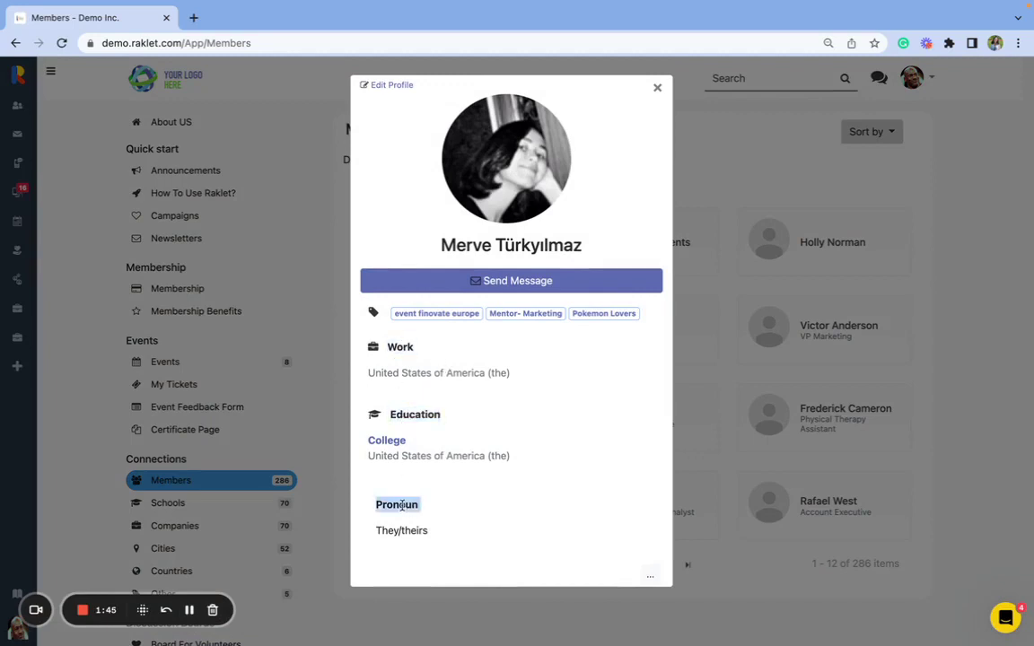
{"action": "left_click", "coordinate": [617, 227]}
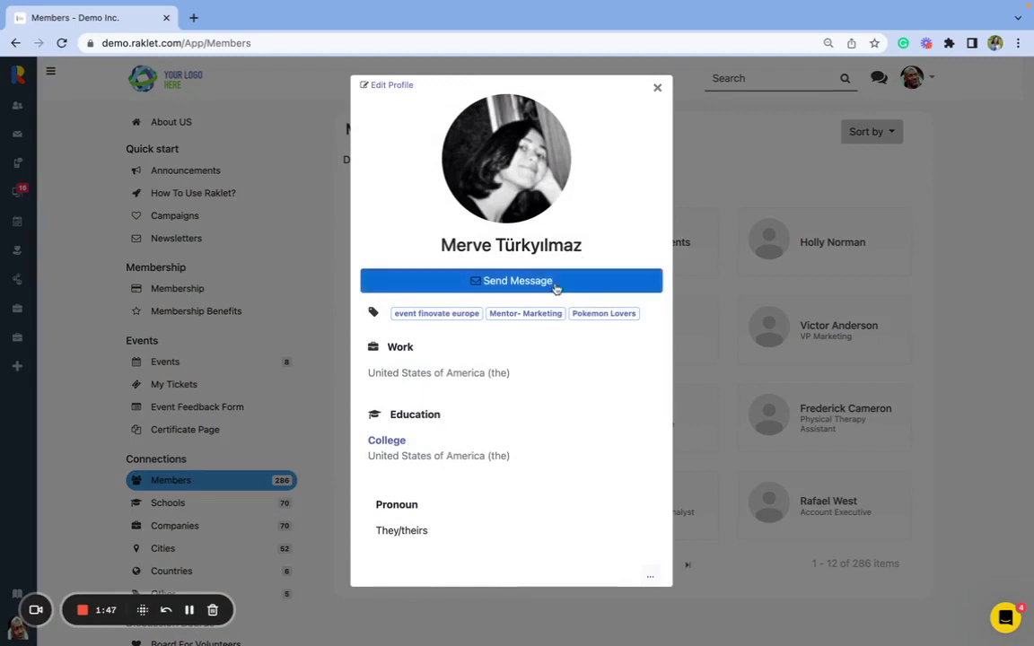
{"action": "left_click", "coordinate": [555, 286]}
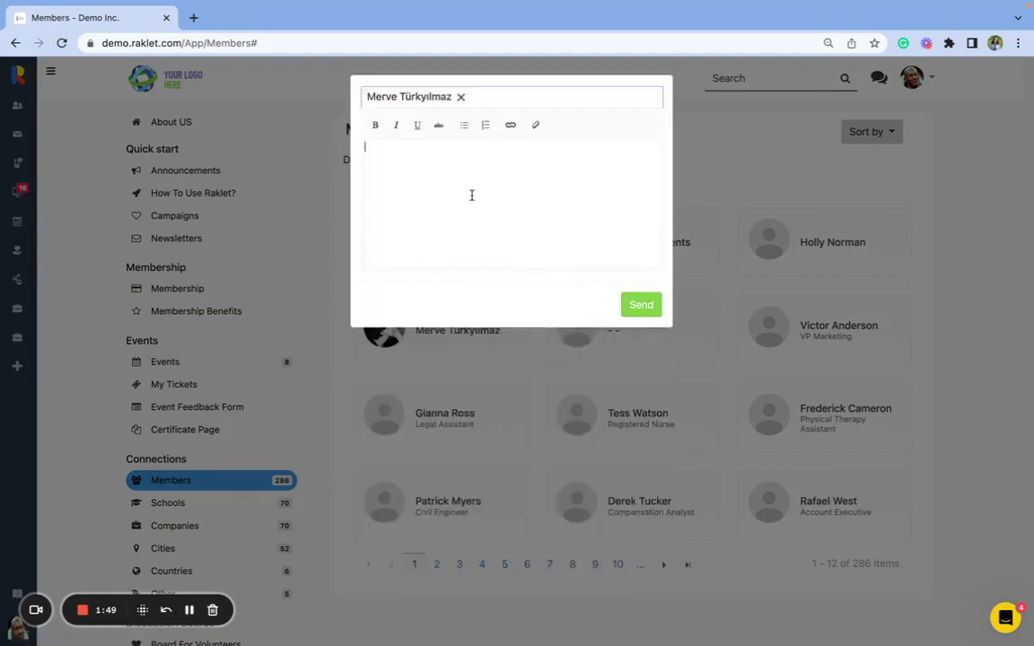
{"action": "left_click", "coordinate": [485, 377]}
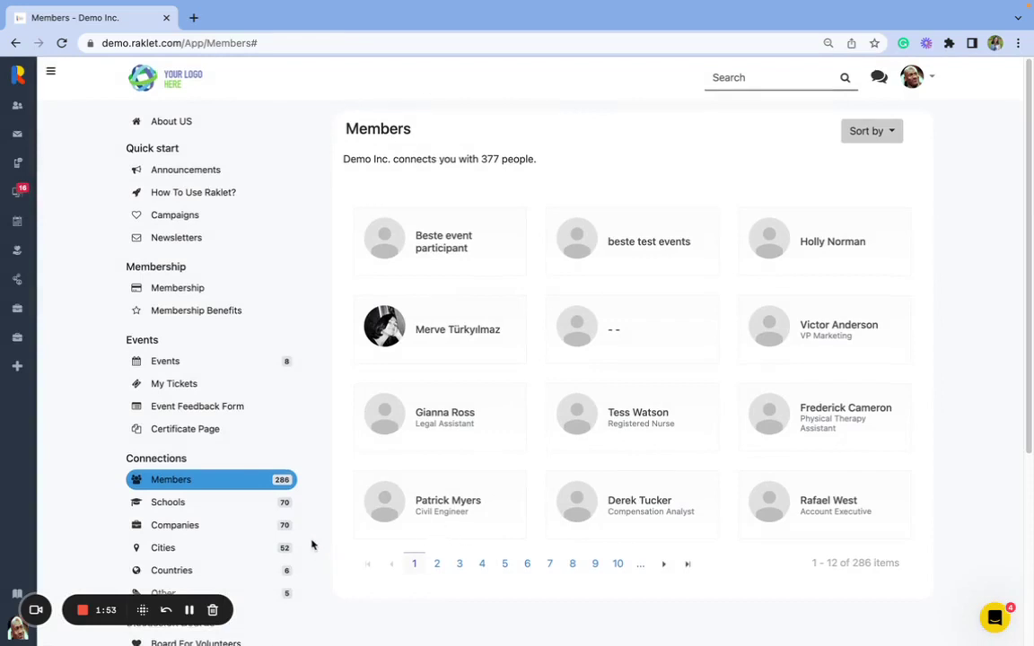
- View the members in Brooklyn through the Cities directory and look at the first member's profile
{"action": "scroll", "coordinate": [314, 544], "scroll_direction": "down", "scroll_amount": 2}
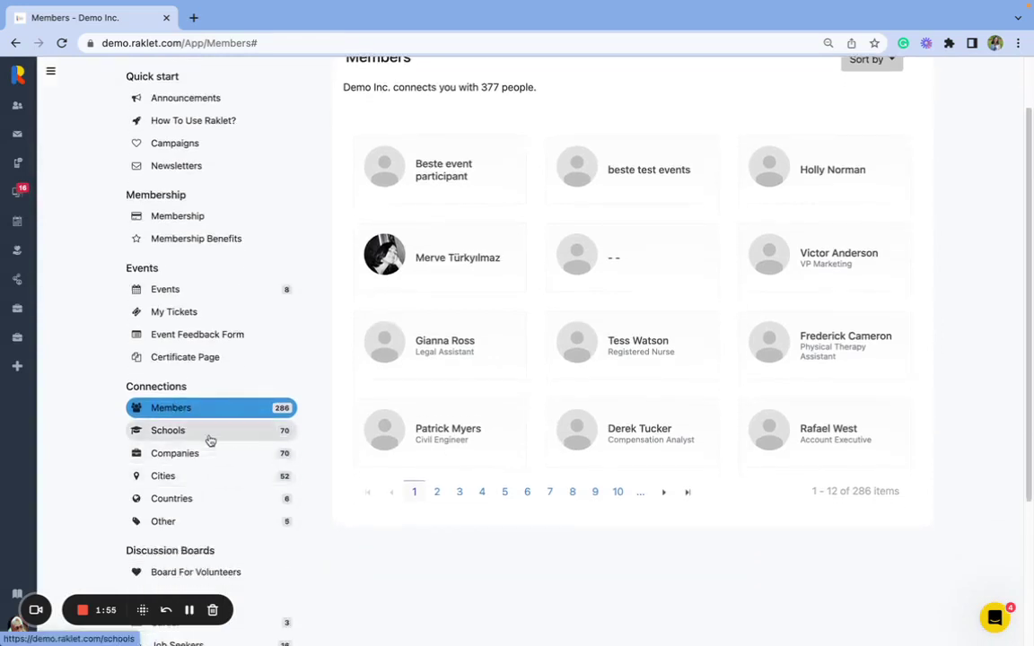
{"action": "left_click", "coordinate": [209, 480]}
{"action": "scroll", "coordinate": [414, 508], "scroll_direction": "down", "scroll_amount": 1}
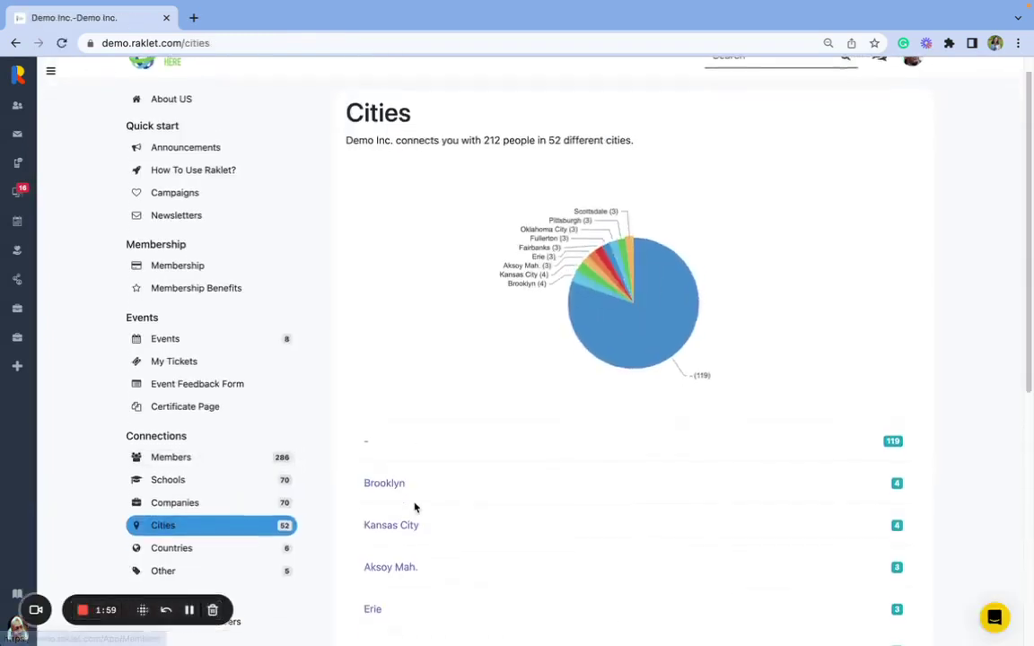
{"action": "left_click", "coordinate": [380, 477]}
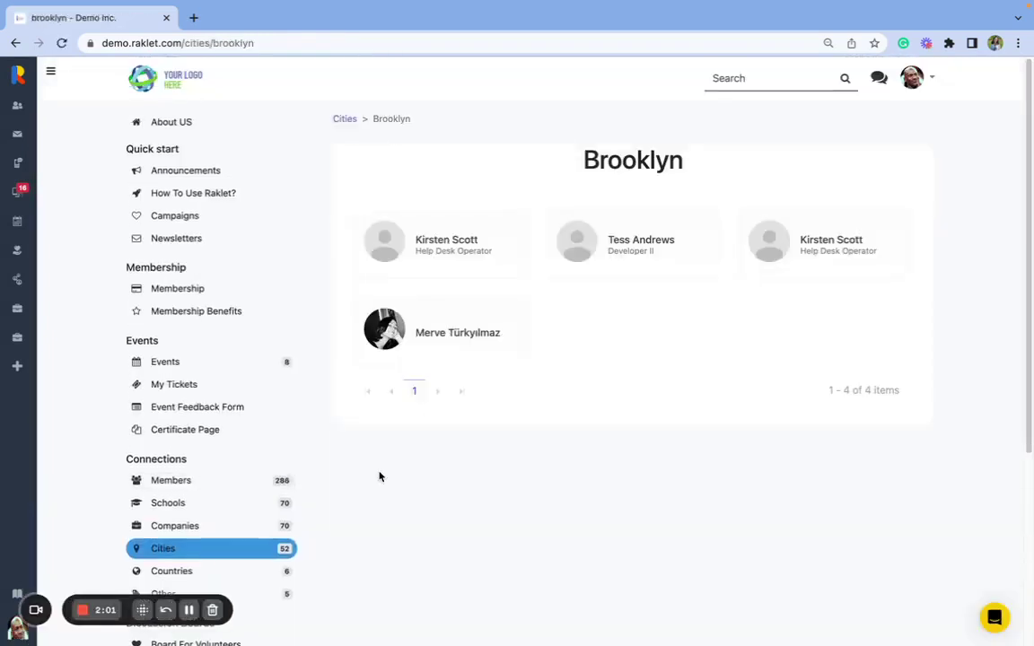
{"action": "left_click", "coordinate": [417, 387]}
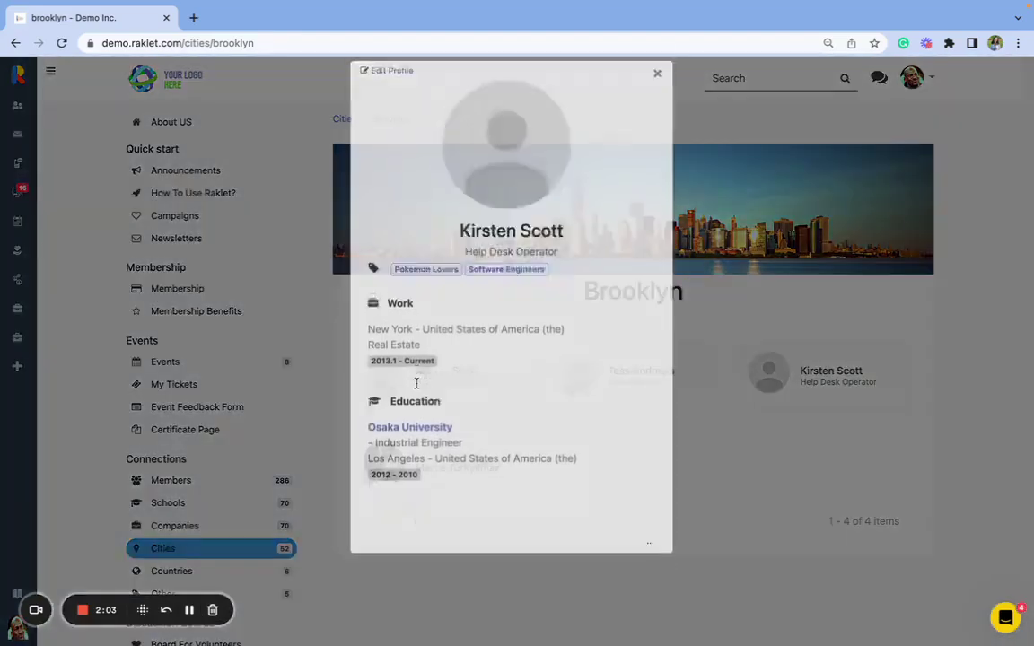
{"action": "left_click", "coordinate": [680, 467]}
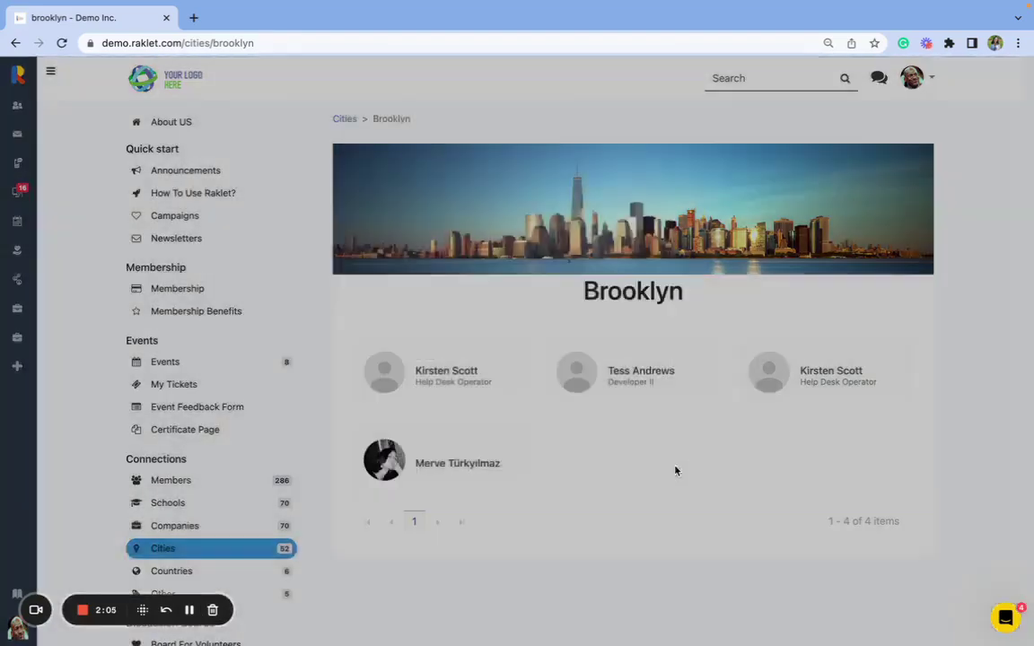
- Review the Countries directory with its chart and full list of countries
{"action": "scroll", "coordinate": [448, 489], "scroll_direction": "down", "scroll_amount": 2}
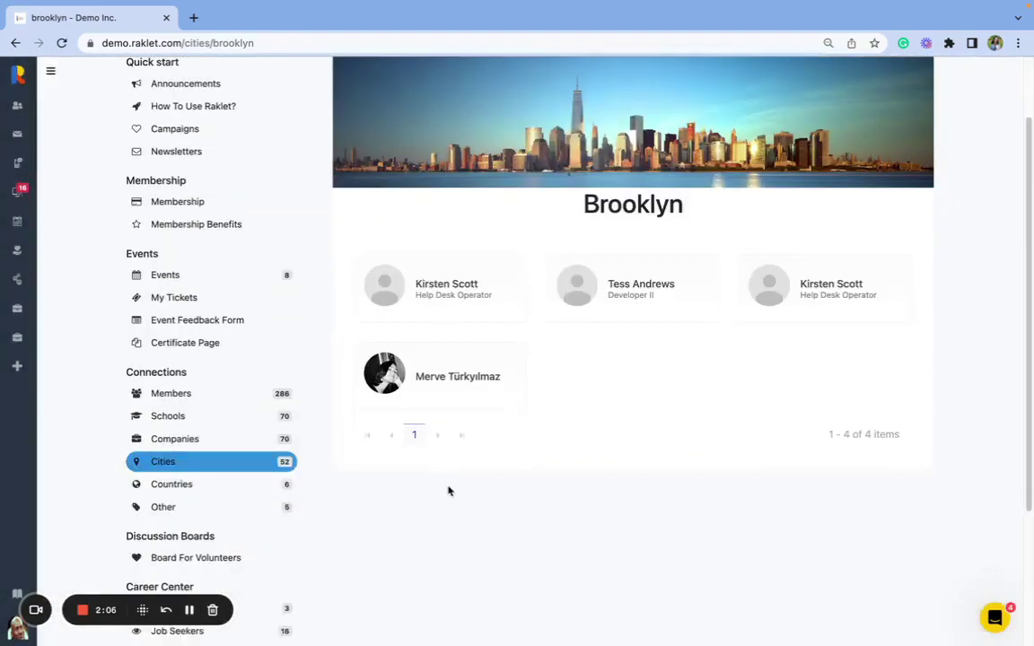
{"action": "left_click", "coordinate": [207, 489]}
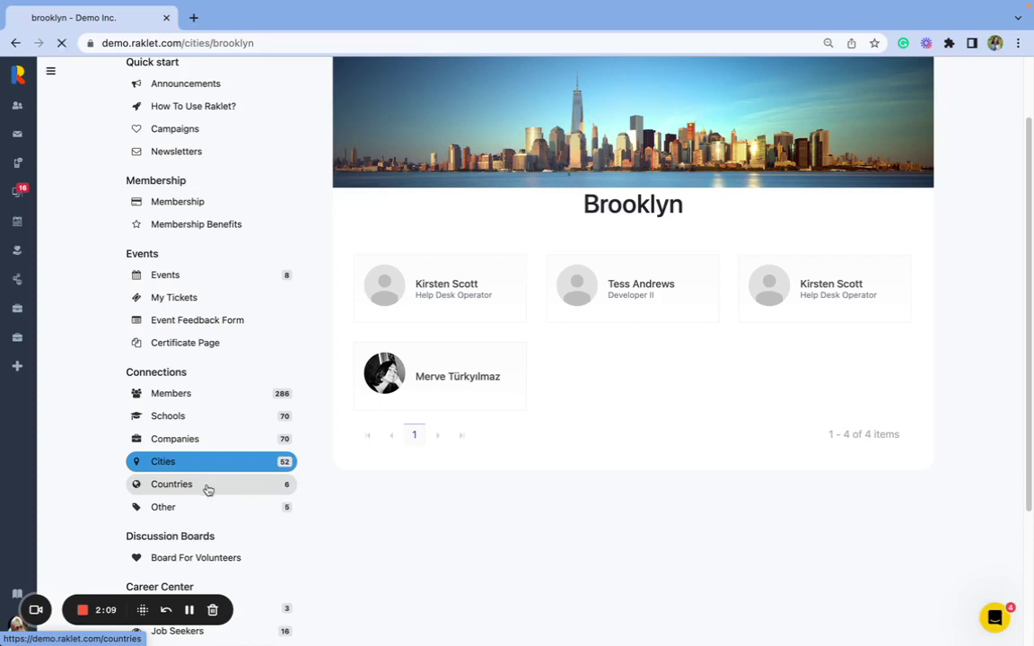
{"action": "scroll", "coordinate": [441, 369], "scroll_direction": "down", "scroll_amount": 1}
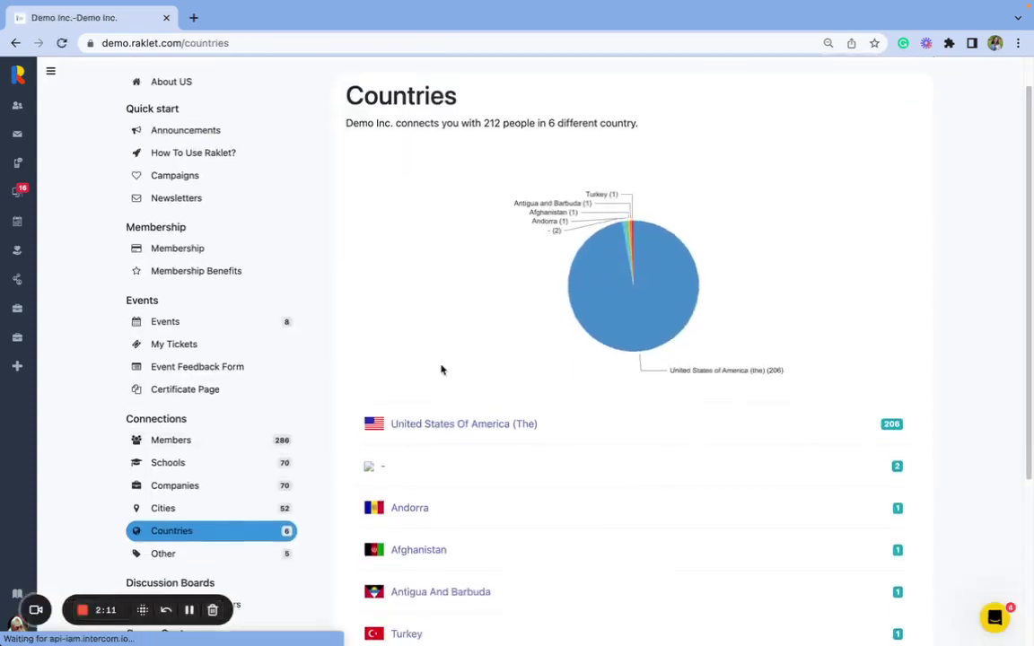
{"action": "scroll", "coordinate": [441, 368], "scroll_direction": "down", "scroll_amount": 5}
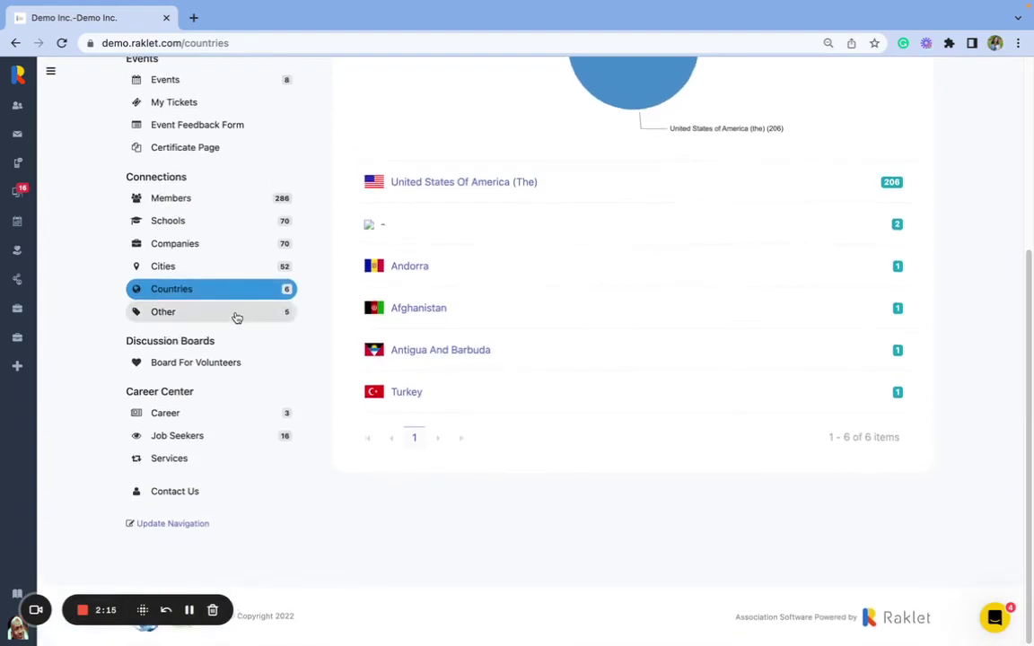
- Review the member tags directory found under Other in Connections
{"action": "left_click", "coordinate": [235, 314]}
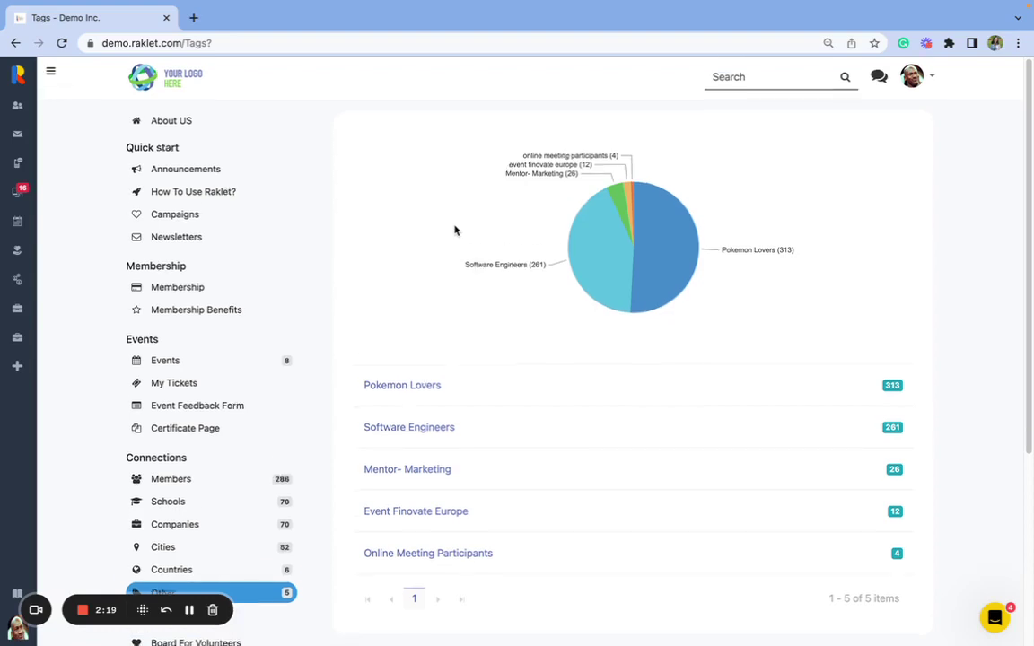
{"action": "scroll", "coordinate": [455, 231], "scroll_direction": "down", "scroll_amount": 1}
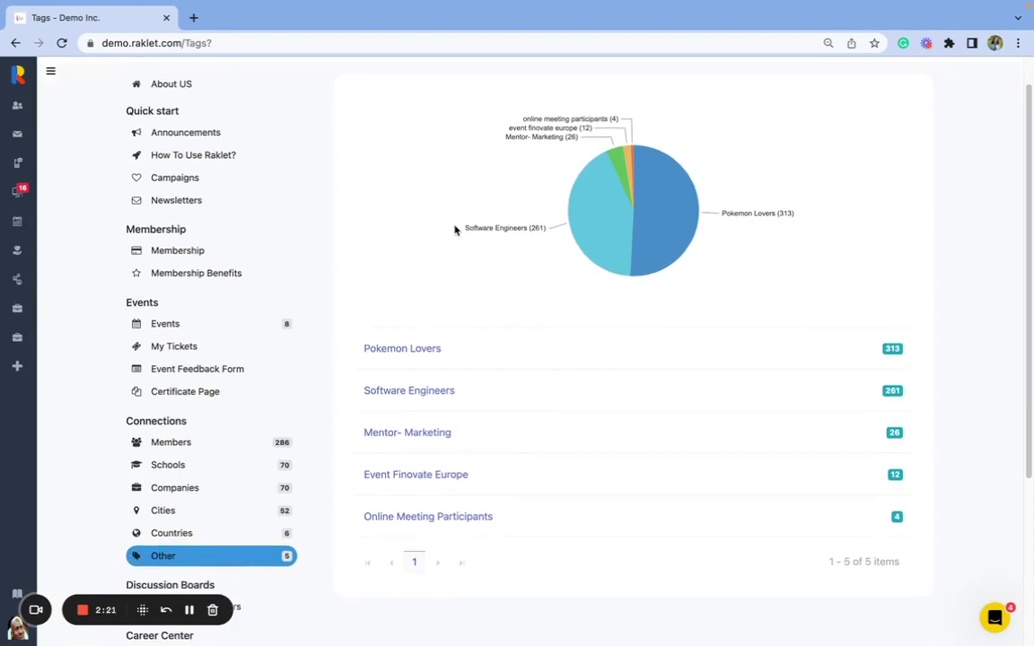
- View the members tagged Pokemon Lovers and look at the profile of the Assistant Manager
{"action": "left_click", "coordinate": [428, 350]}
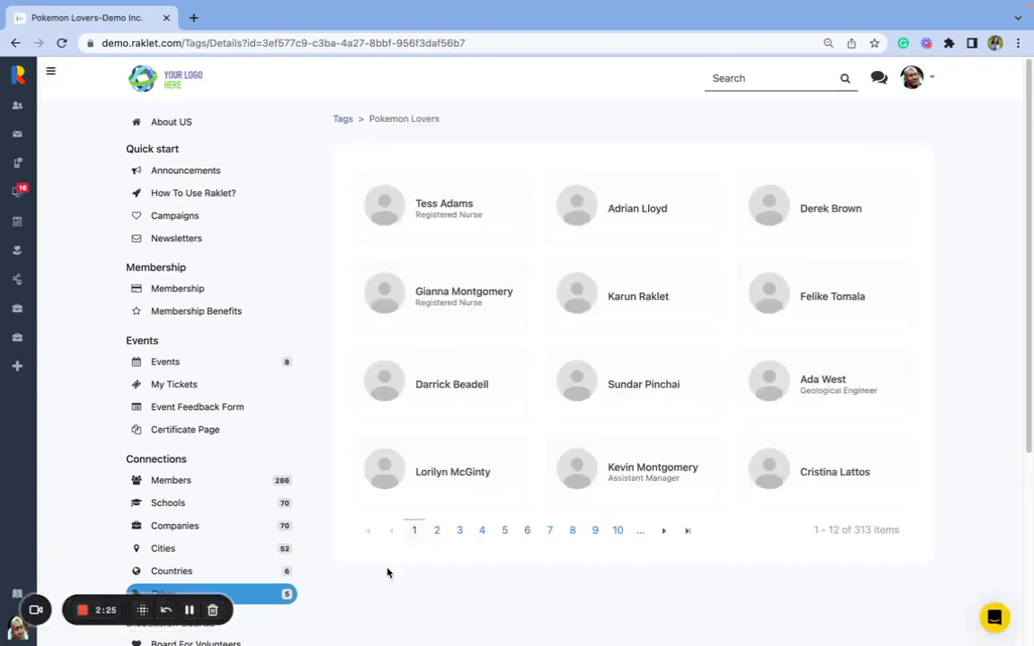
{"action": "left_click", "coordinate": [619, 467]}
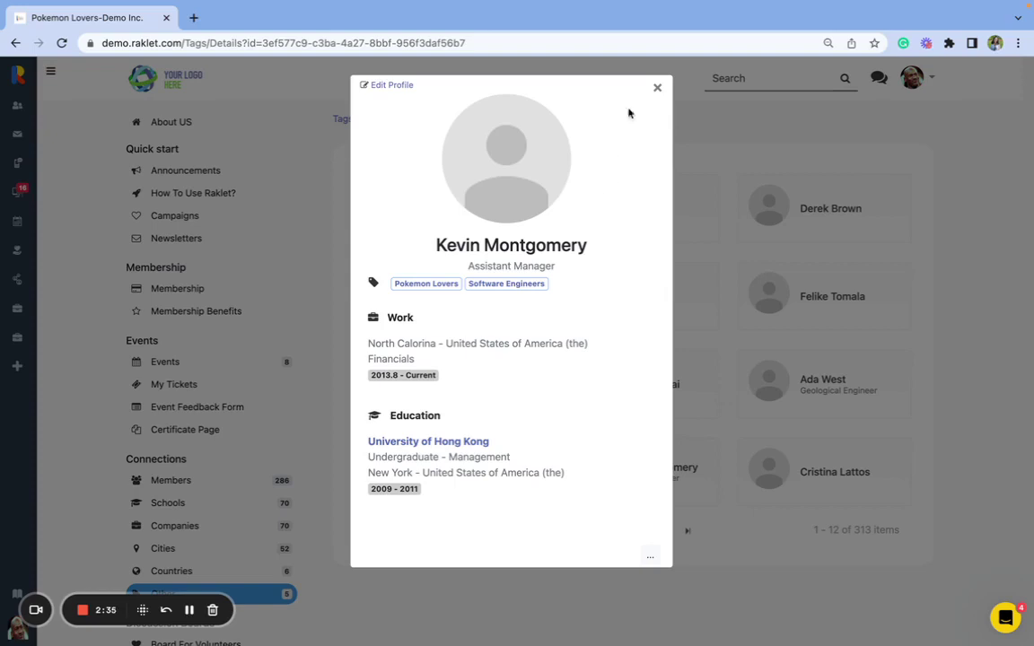
{"action": "left_click", "coordinate": [657, 87]}
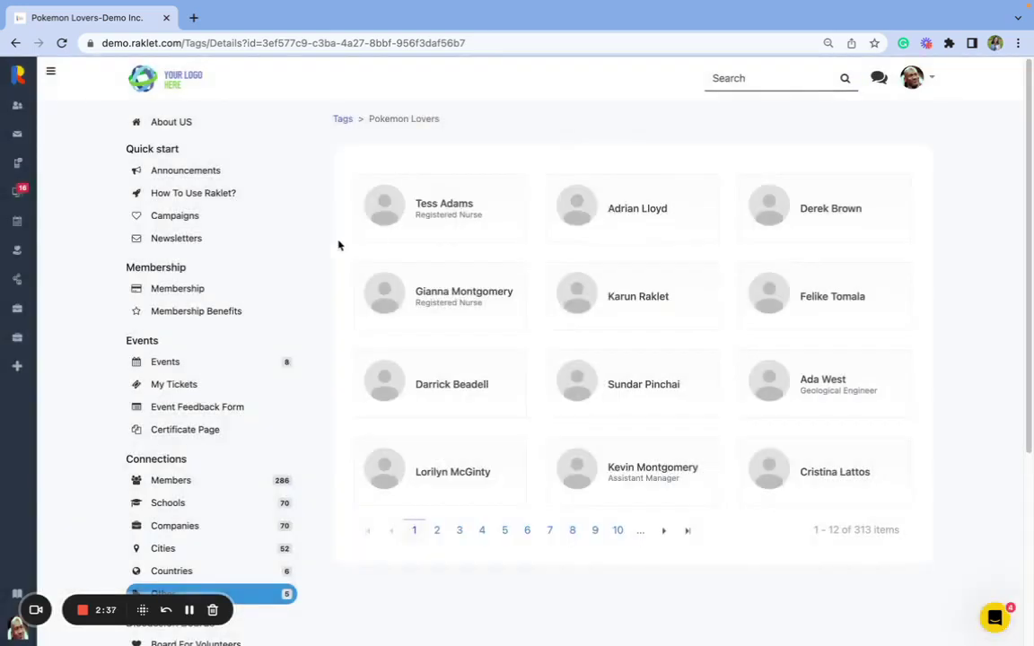
- Begin a new membership and choose the yearly Gold Membership plan at 150.00 USD to view its payment form
{"action": "scroll", "coordinate": [247, 238], "scroll_direction": "down", "scroll_amount": 1}
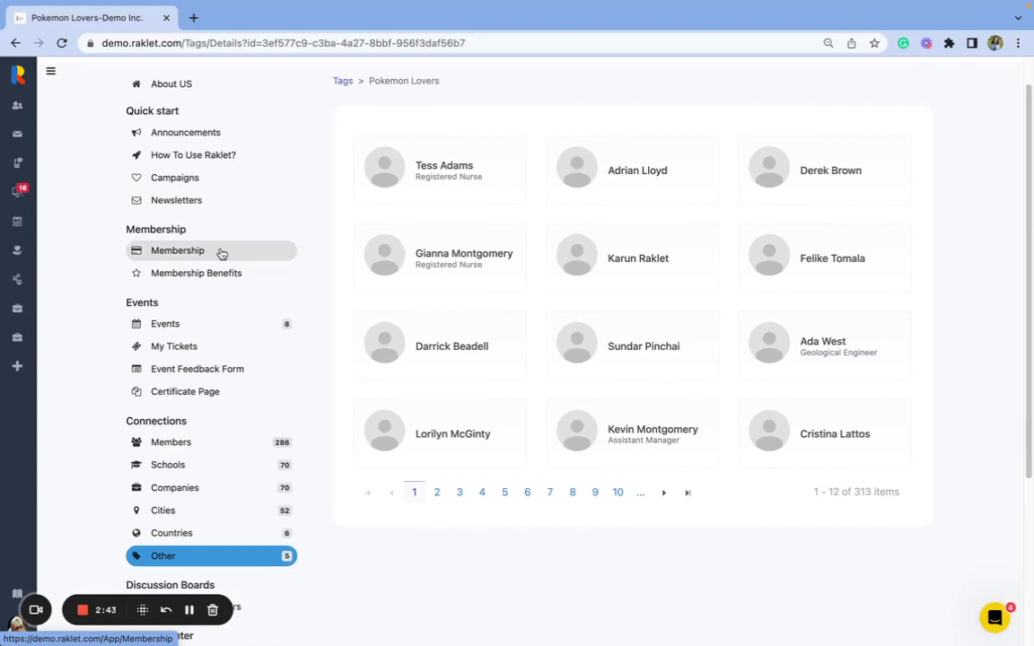
{"action": "left_click", "coordinate": [221, 254]}
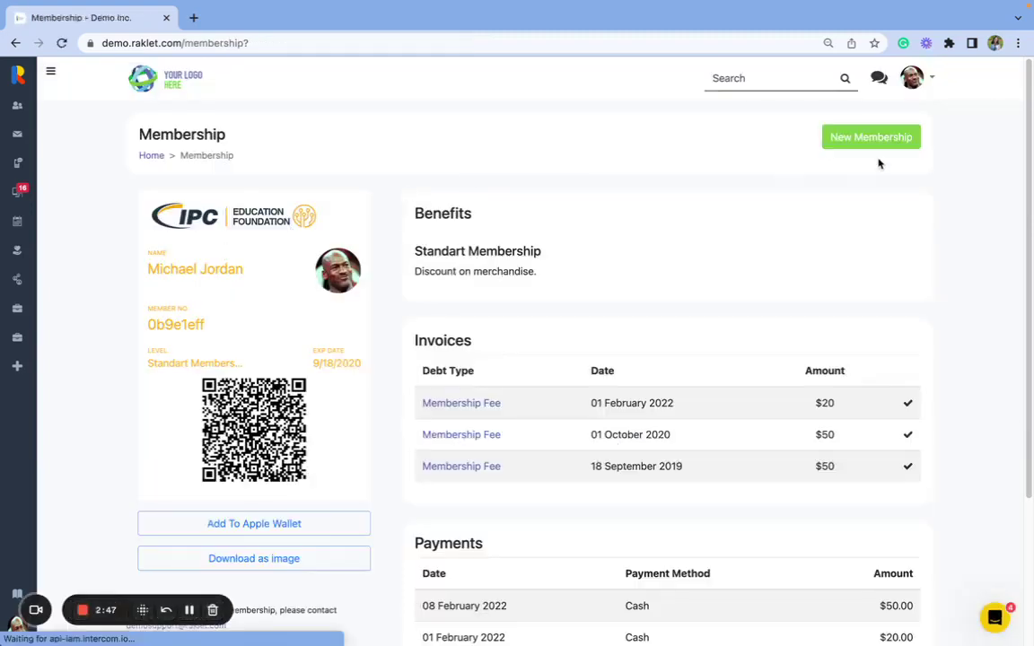
{"action": "left_click", "coordinate": [879, 140]}
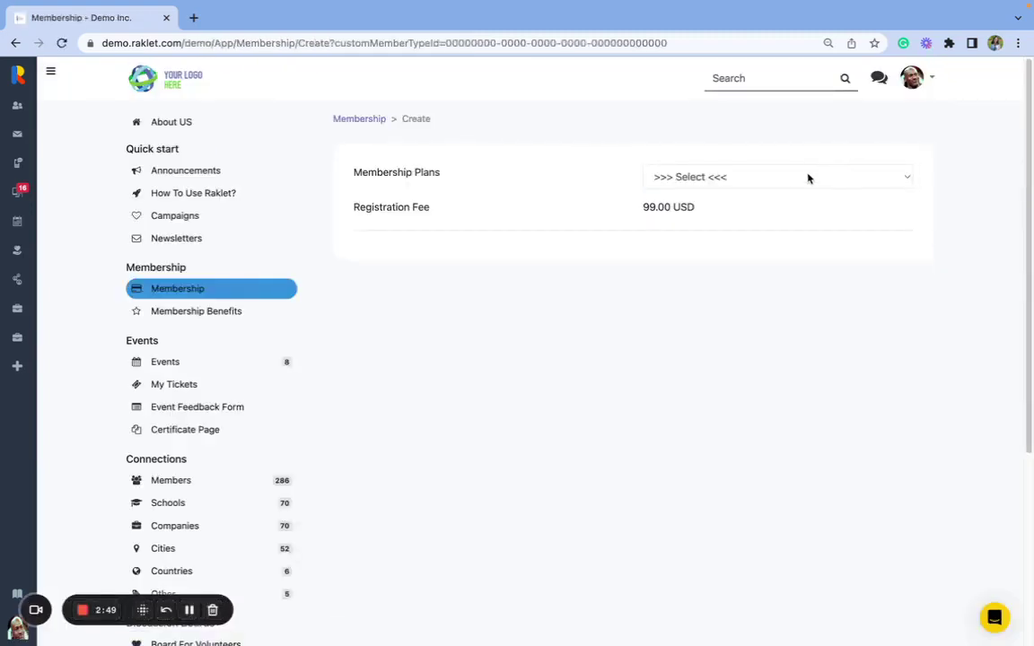
{"action": "left_click", "coordinate": [807, 178]}
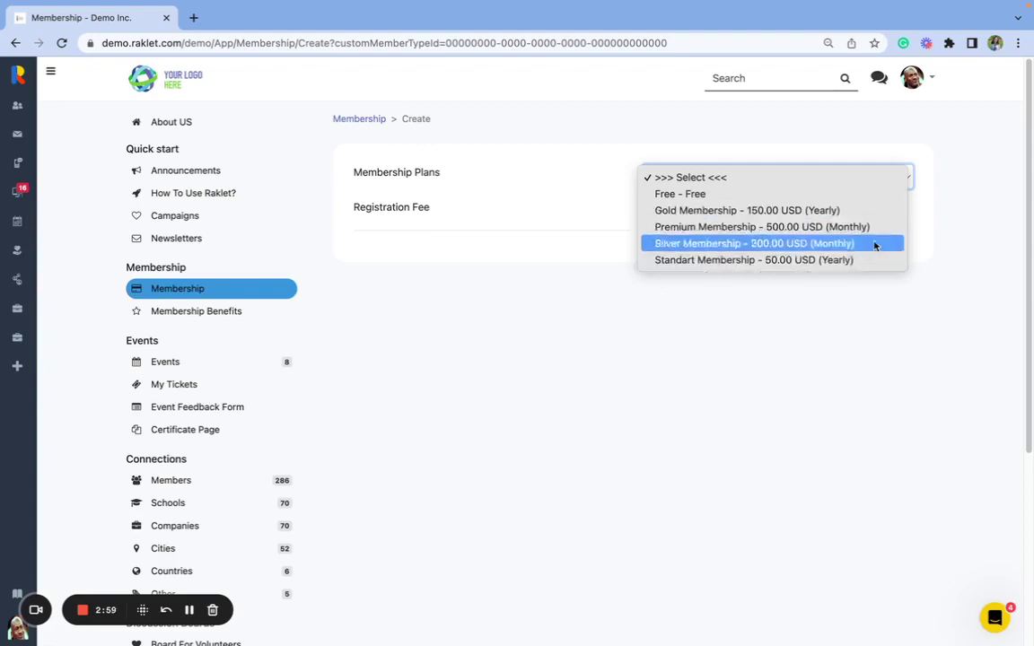
{"action": "left_click", "coordinate": [189, 614]}
{"action": "left_click", "coordinate": [189, 613]}
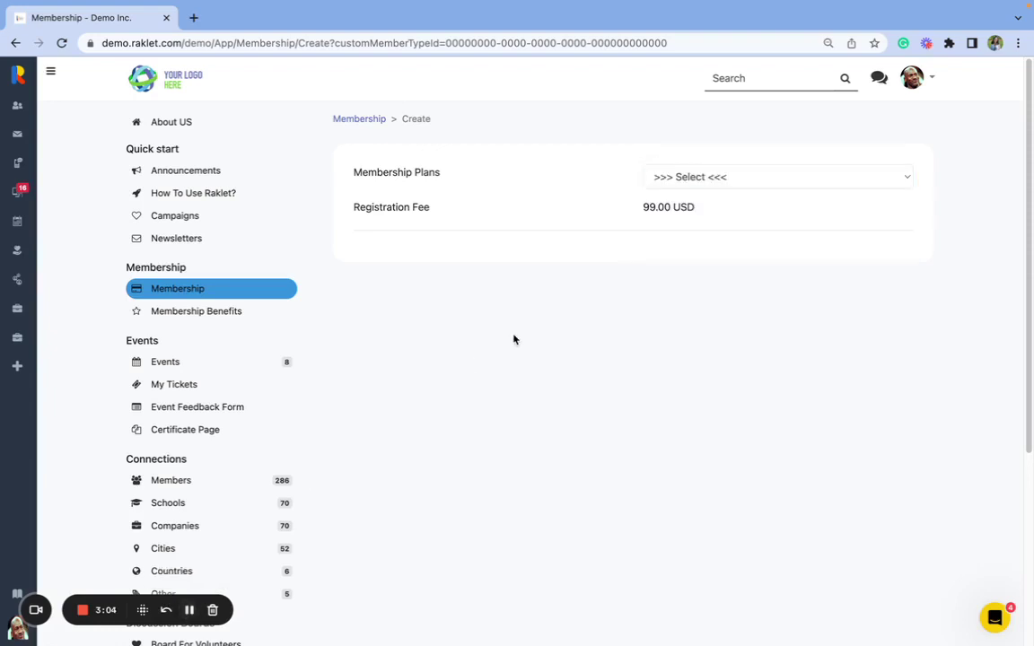
{"action": "left_click", "coordinate": [768, 174]}
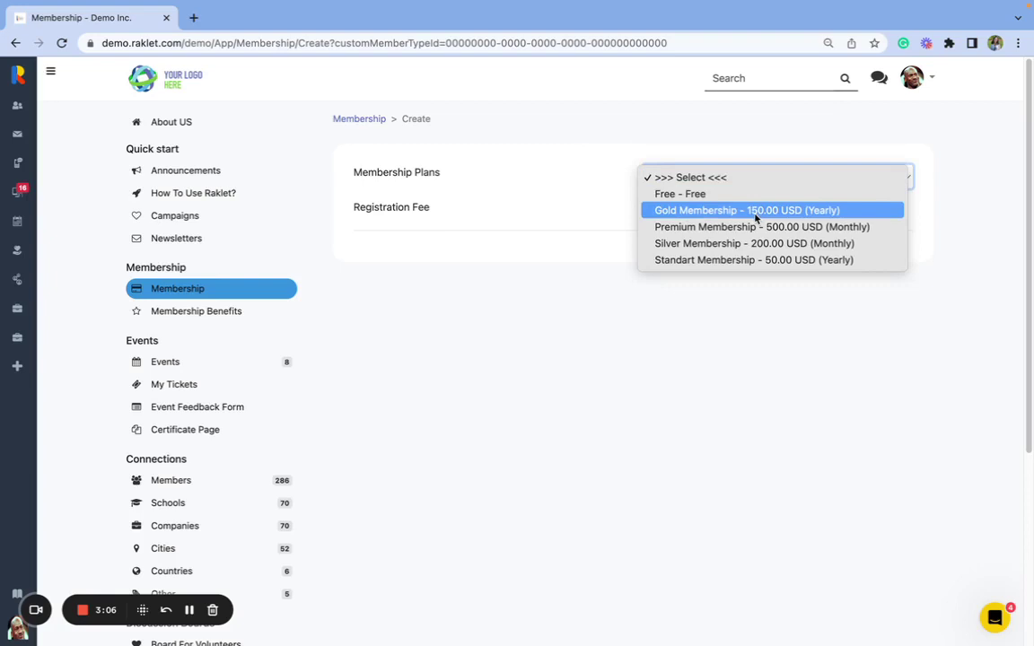
{"action": "left_click", "coordinate": [755, 211]}
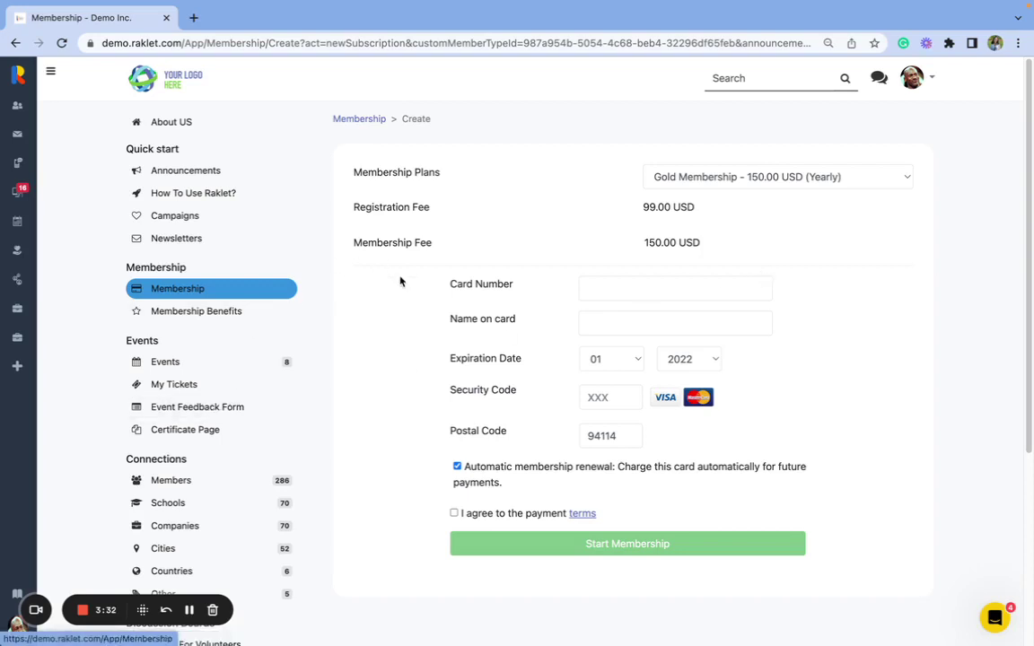
- Return to the Membership page without paying and review the membership card, benefits, invoices and payments
{"action": "left_click", "coordinate": [356, 126]}
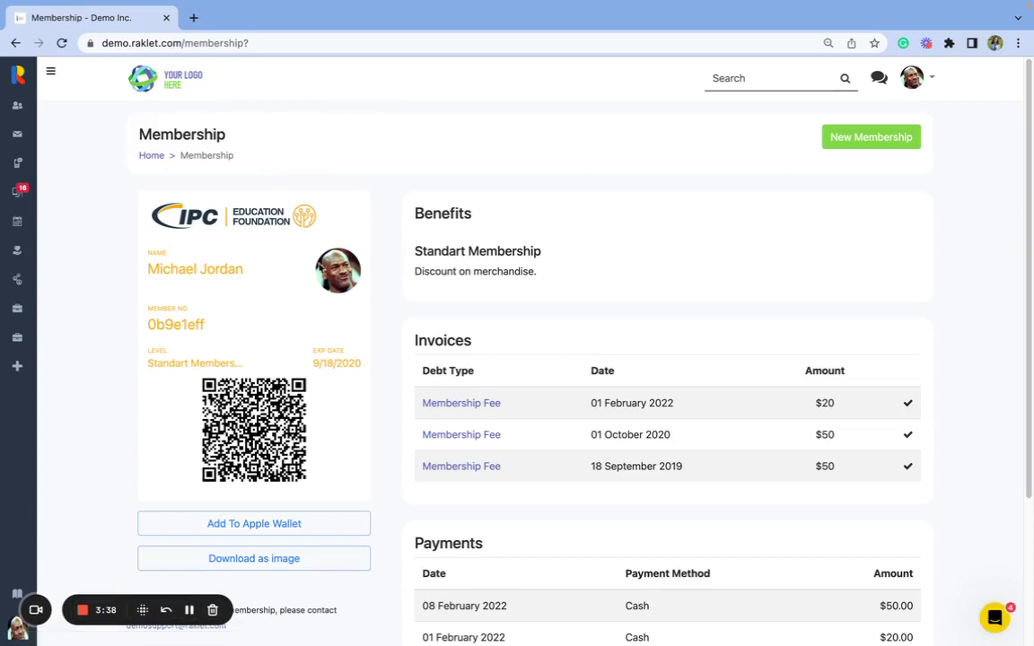
{"action": "scroll", "coordinate": [295, 300], "scroll_direction": "down", "scroll_amount": 1}
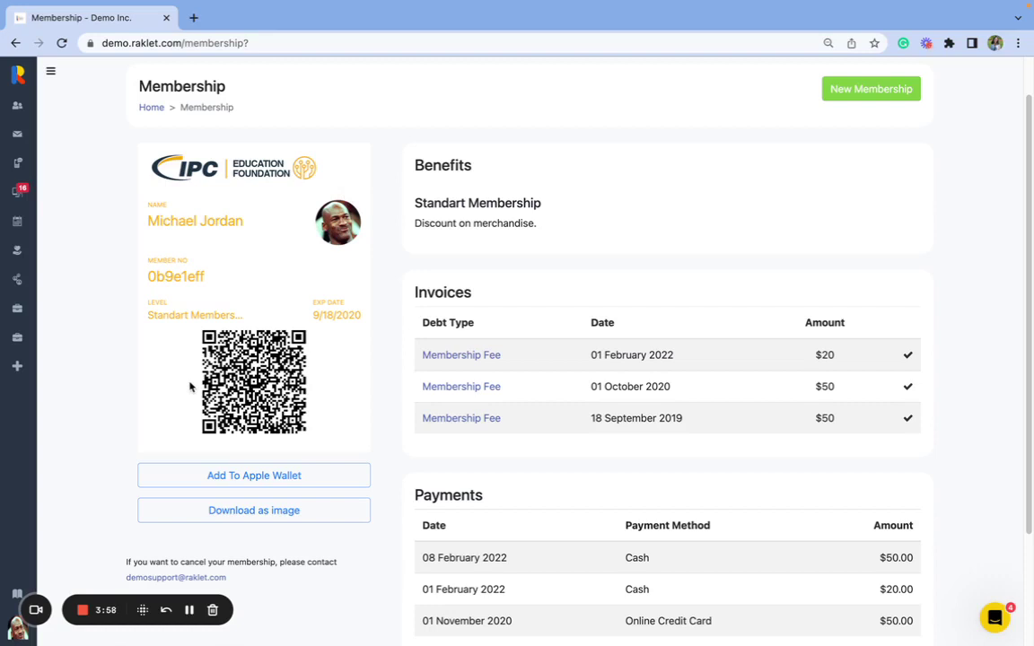
{"action": "scroll", "coordinate": [190, 387], "scroll_direction": "down", "scroll_amount": 1}
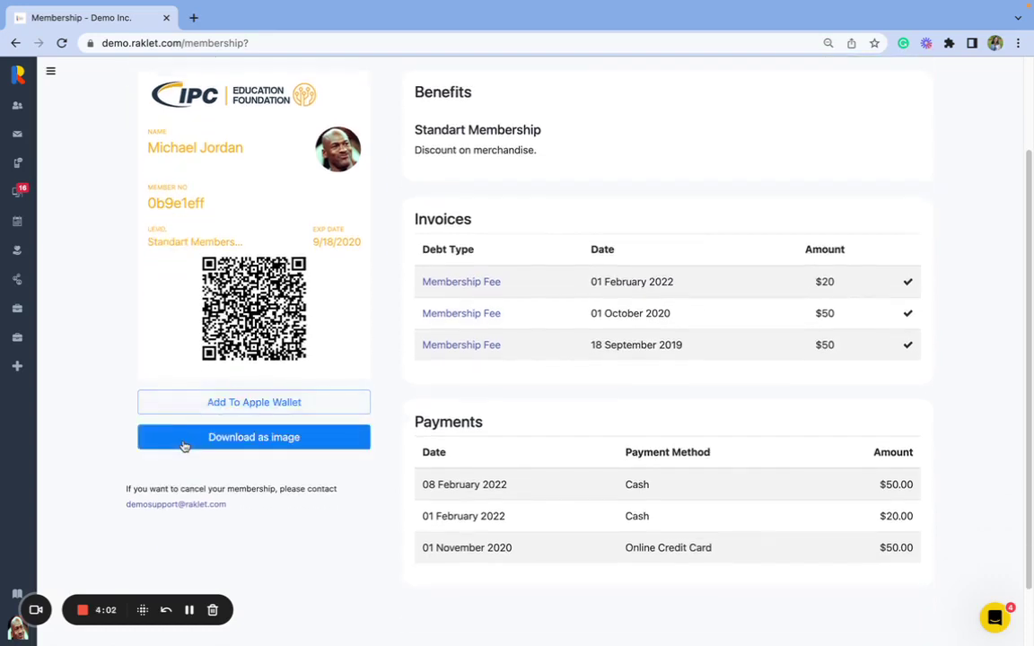
{"action": "scroll", "coordinate": [184, 446], "scroll_direction": "down", "scroll_amount": 1}
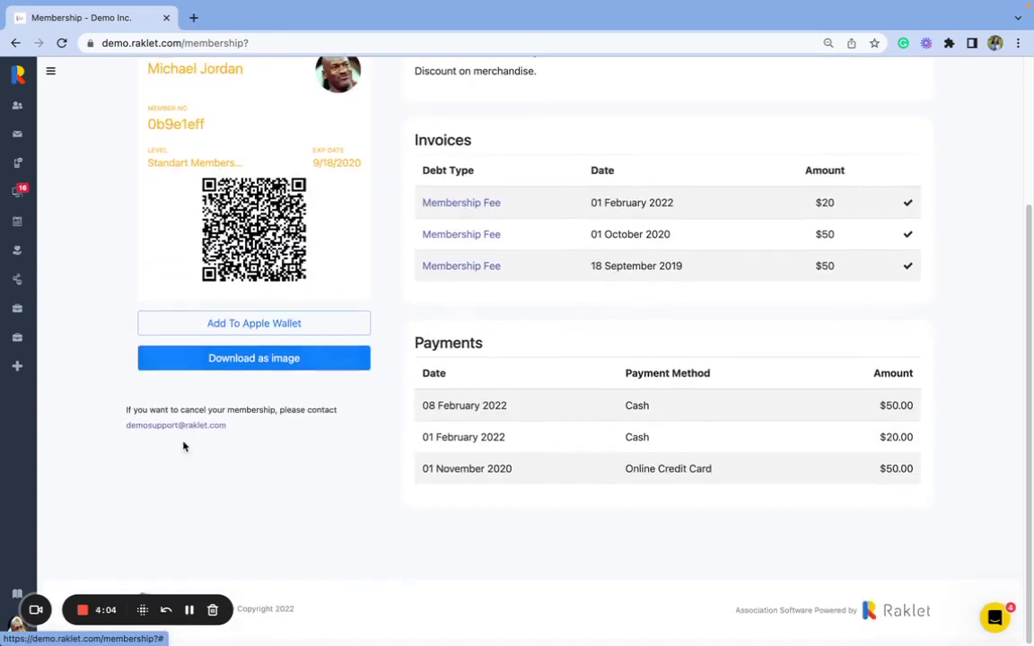
{"action": "scroll", "coordinate": [428, 350], "scroll_direction": "up", "scroll_amount": 2}
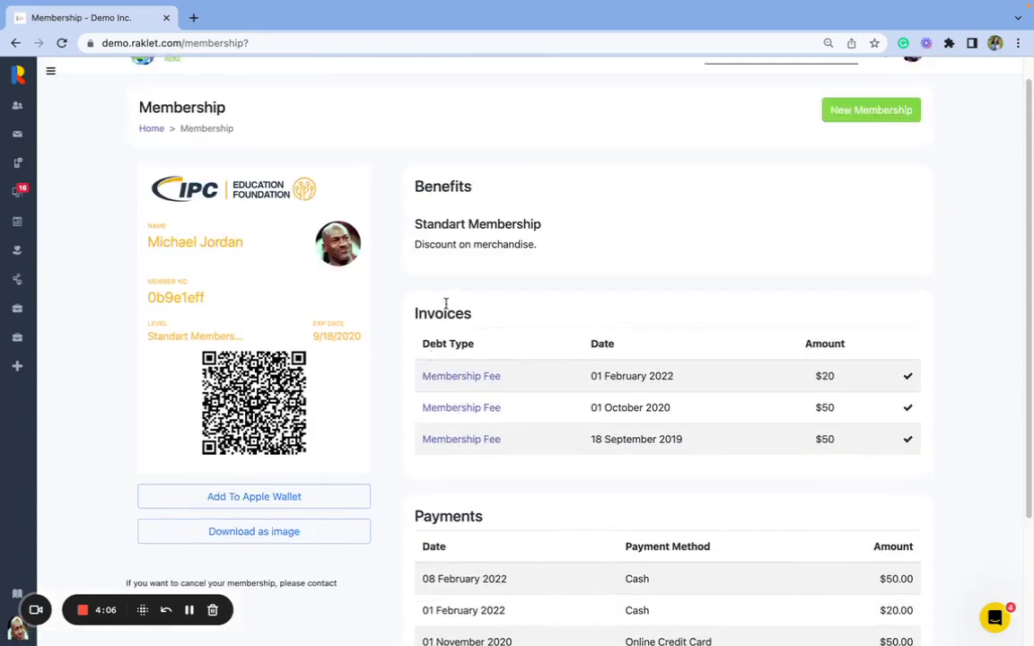
{"action": "scroll", "coordinate": [446, 306], "scroll_direction": "up", "scroll_amount": 1}
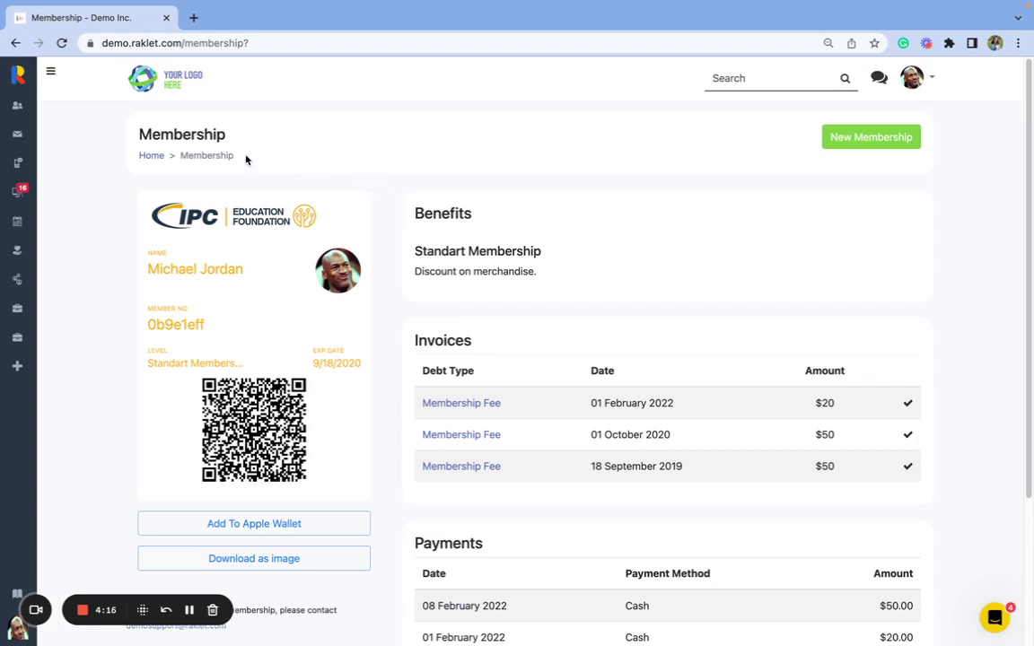
- Find the upcoming Finovate Europe event in Events and review its ticket types, description and participants
{"action": "left_click", "coordinate": [144, 159]}
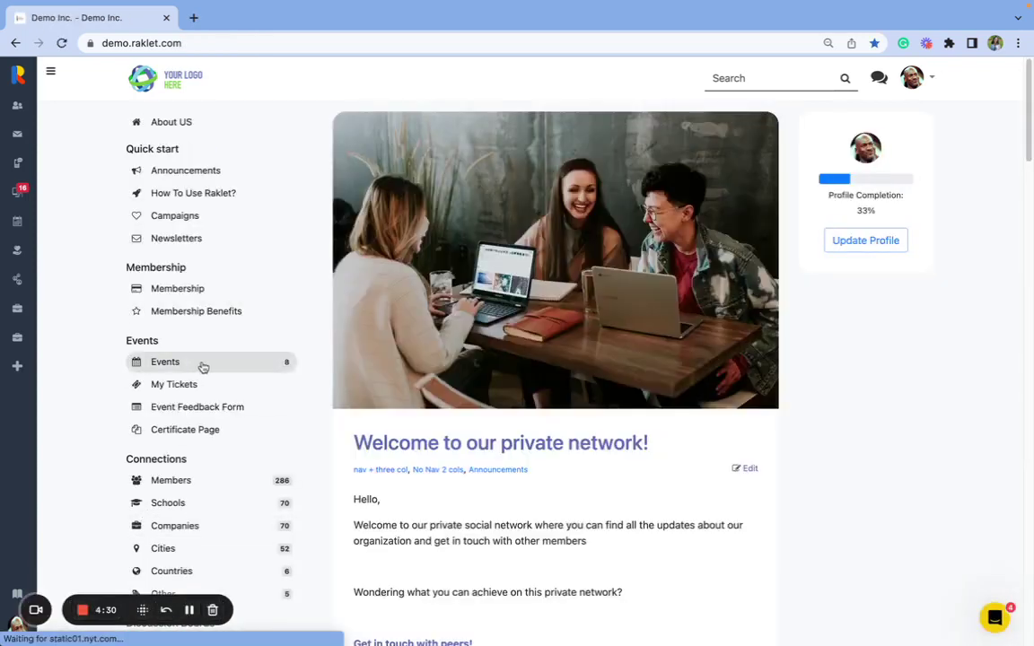
{"action": "left_click", "coordinate": [202, 366]}
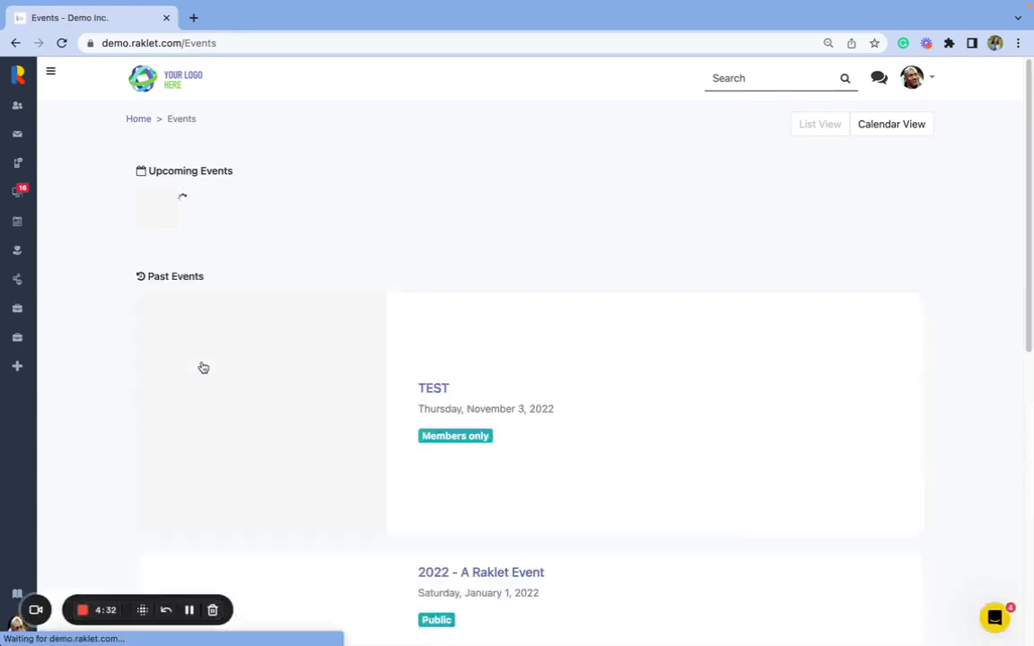
{"action": "scroll", "coordinate": [376, 240], "scroll_direction": "down", "scroll_amount": 1}
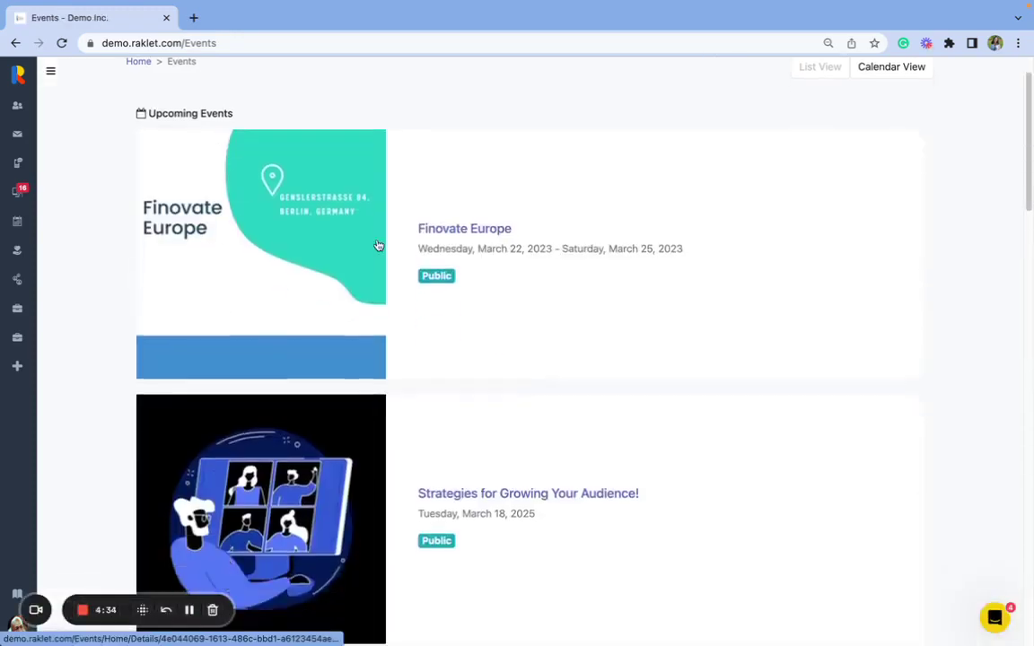
{"action": "left_click", "coordinate": [453, 230]}
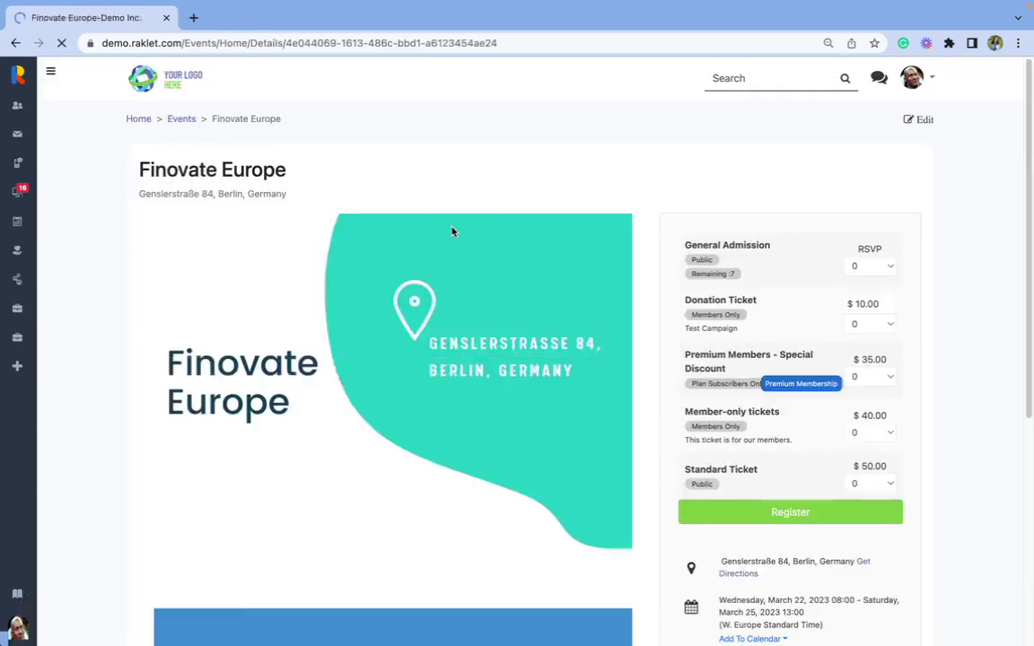
{"action": "scroll", "coordinate": [246, 268], "scroll_direction": "down", "scroll_amount": 4}
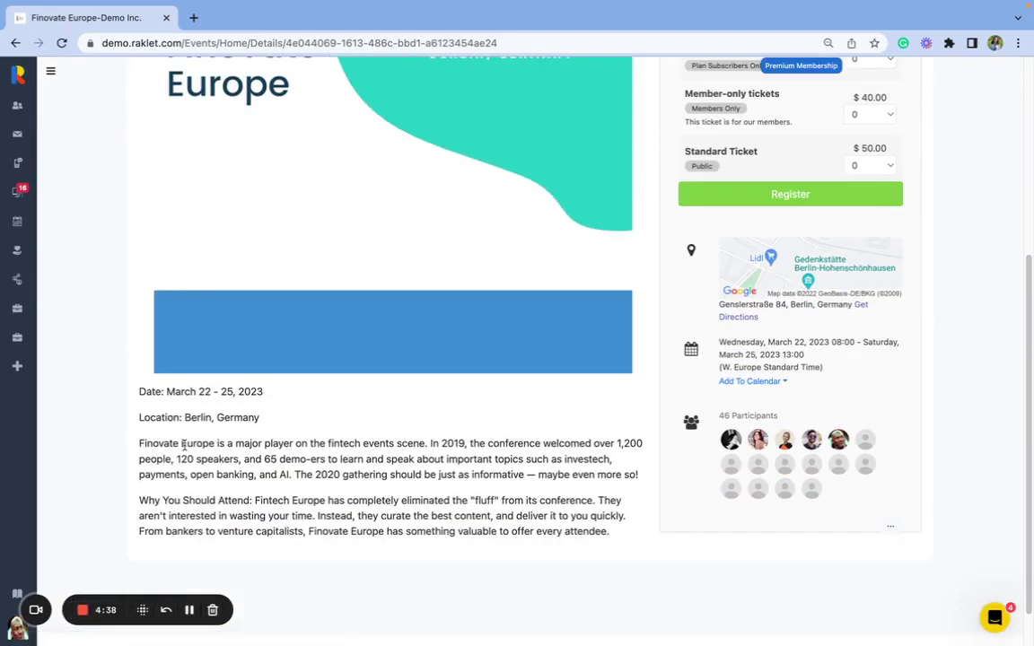
{"action": "scroll", "coordinate": [216, 544], "scroll_direction": "up", "scroll_amount": 5}
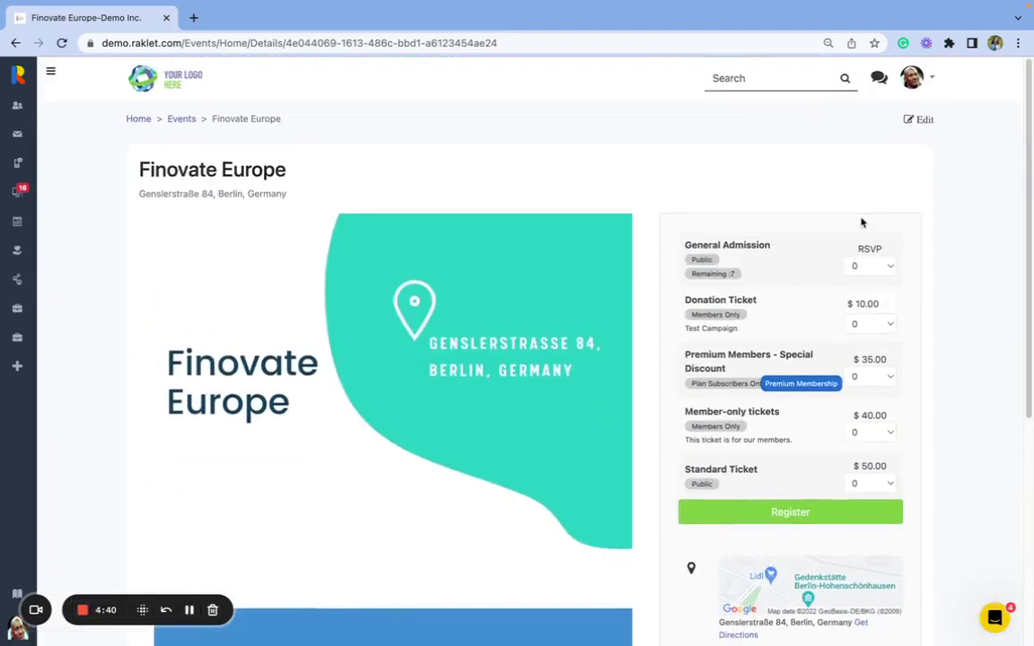
- View the Donation Ticket quantity choices and open directions to the event venue, then return to the event page
{"action": "left_click", "coordinate": [885, 326]}
{"action": "left_click", "coordinate": [889, 370]}
{"action": "scroll", "coordinate": [713, 258], "scroll_direction": "down", "scroll_amount": 5}
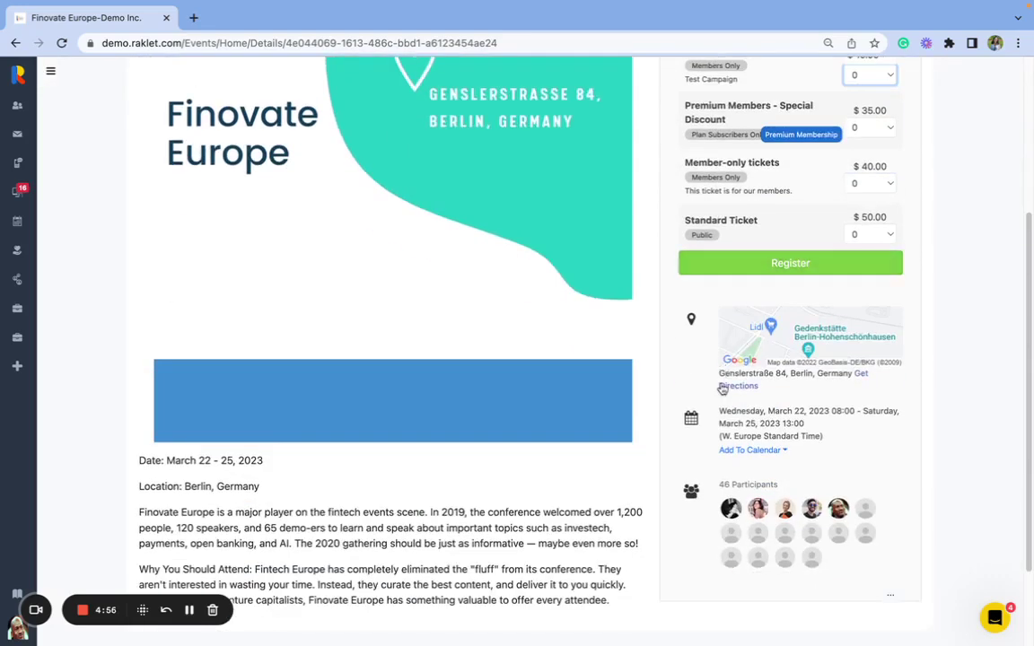
{"action": "left_click", "coordinate": [722, 389]}
{"action": "left_click", "coordinate": [66, 18]}
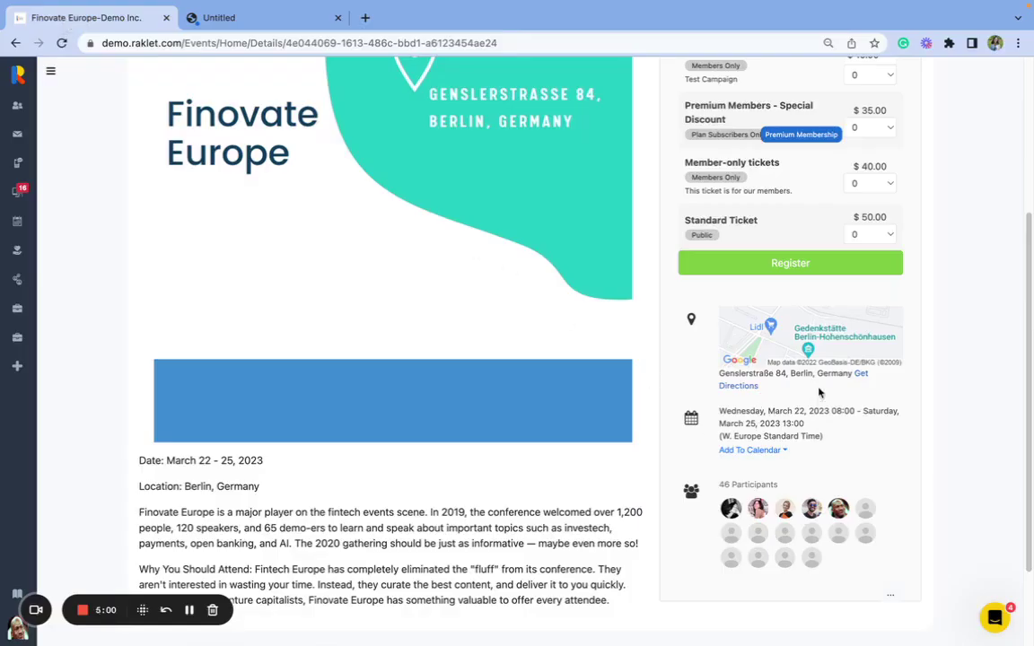
- View the event's add-to-calendar options and look at the profile of the fifth participant
{"action": "left_click", "coordinate": [764, 450]}
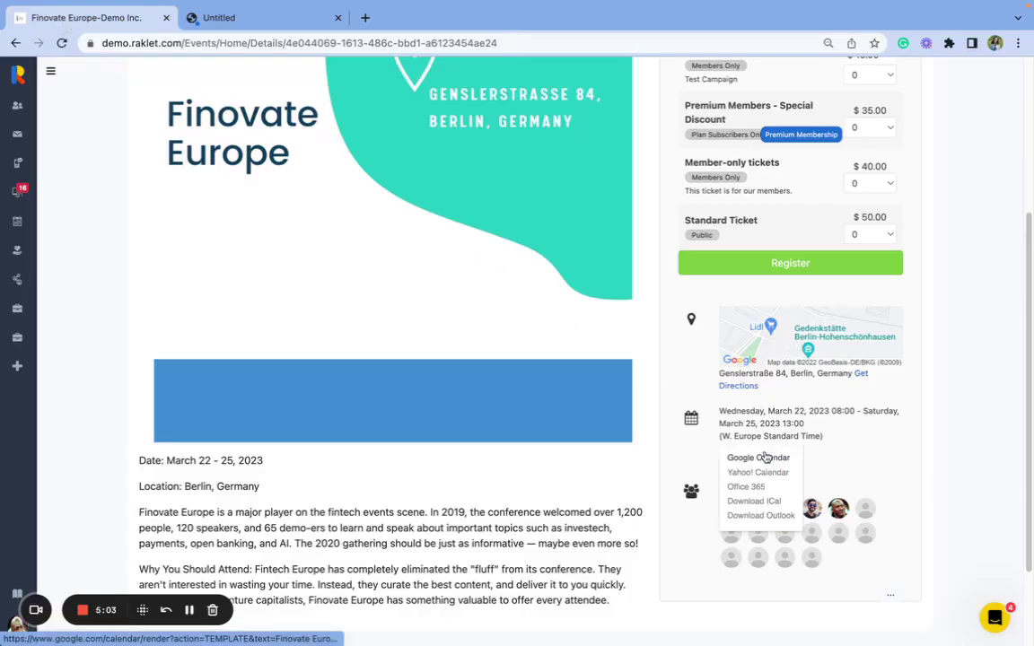
{"action": "left_click", "coordinate": [846, 468]}
{"action": "scroll", "coordinate": [847, 466], "scroll_direction": "down", "scroll_amount": 2}
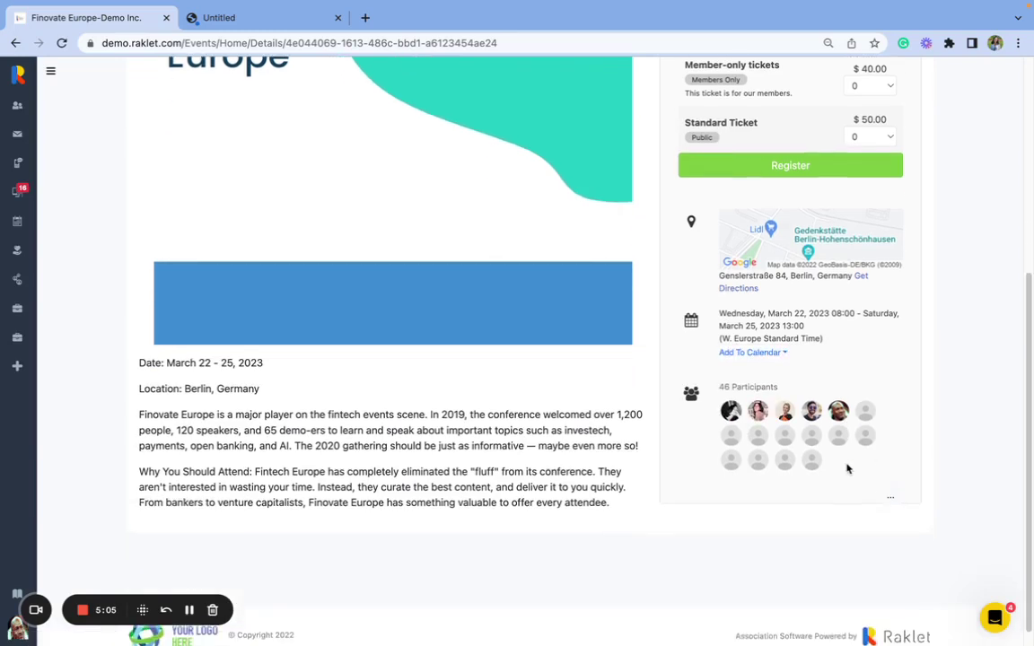
{"action": "left_click", "coordinate": [838, 410]}
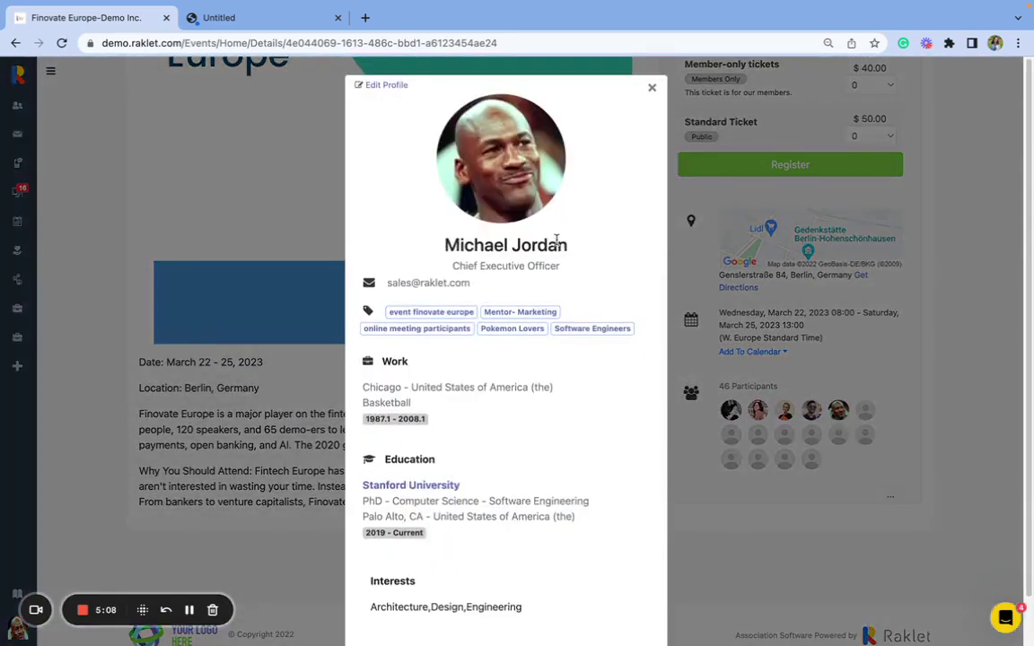
{"action": "left_click", "coordinate": [677, 271]}
- View the 12/22/2022 Finovate Europe ticket from My Tickets and review its invoice details and QR code
{"action": "scroll", "coordinate": [538, 359], "scroll_direction": "up", "scroll_amount": 5}
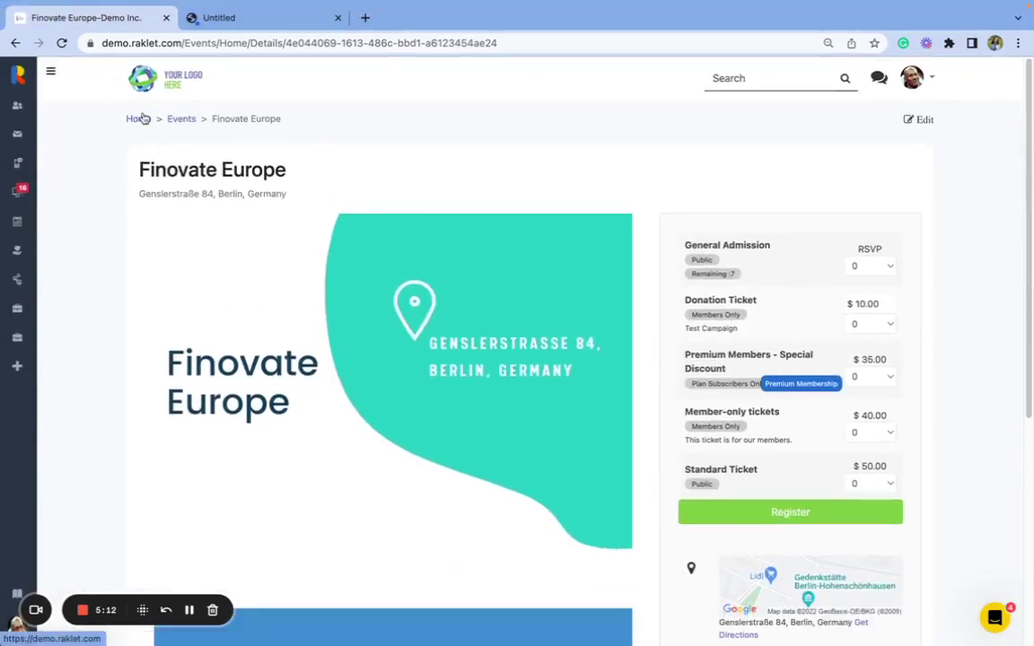
{"action": "left_click", "coordinate": [140, 158]}
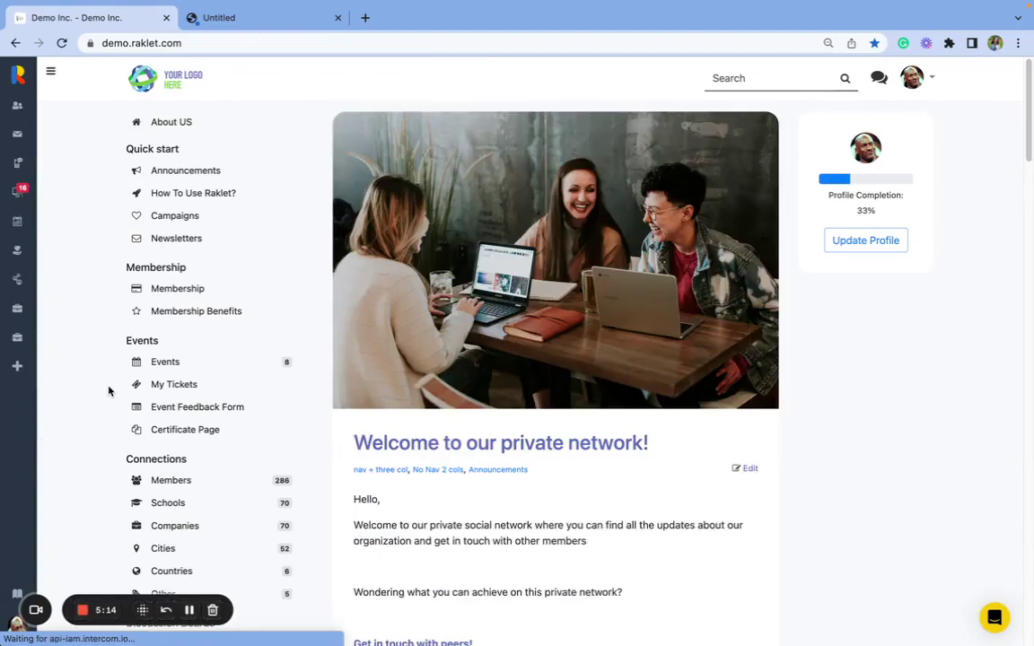
{"action": "scroll", "coordinate": [108, 390], "scroll_direction": "down", "scroll_amount": 1}
{"action": "left_click", "coordinate": [186, 356]}
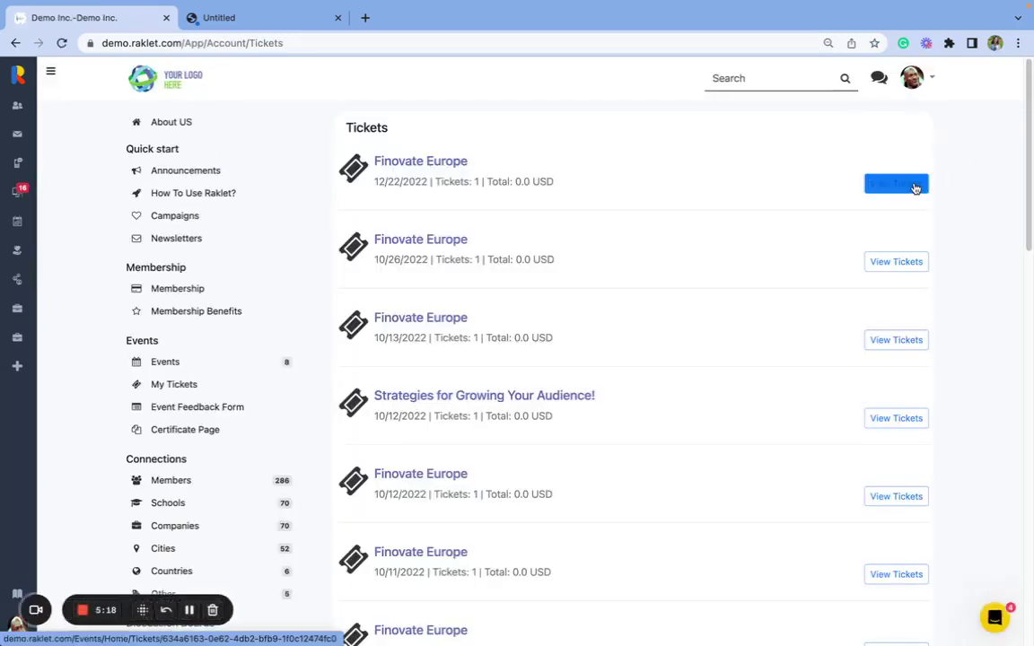
{"action": "left_click", "coordinate": [914, 187]}
{"action": "scroll", "coordinate": [508, 402], "scroll_direction": "down", "scroll_amount": 3}
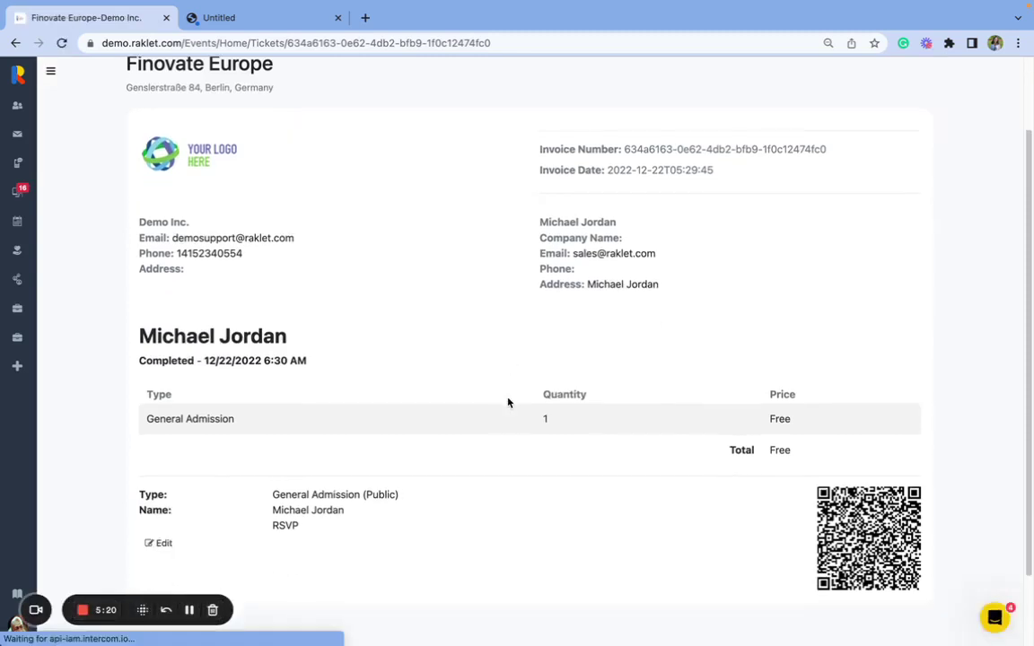
{"action": "scroll", "coordinate": [676, 469], "scroll_direction": "down", "scroll_amount": 1}
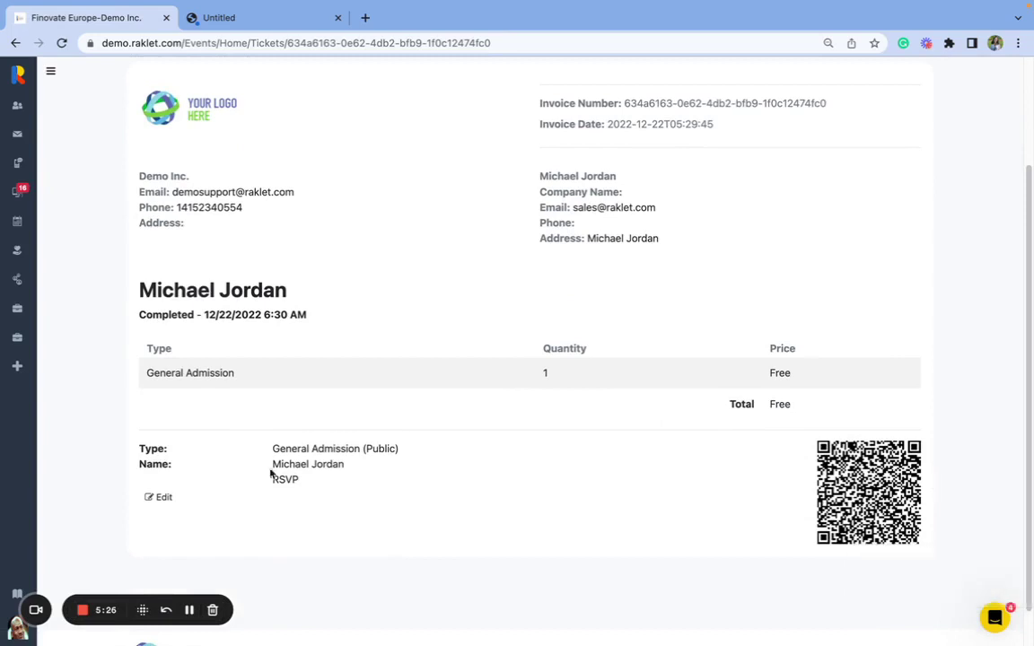
- Return from the ticket to the network's home page
{"action": "scroll", "coordinate": [251, 459], "scroll_direction": "up", "scroll_amount": 3}
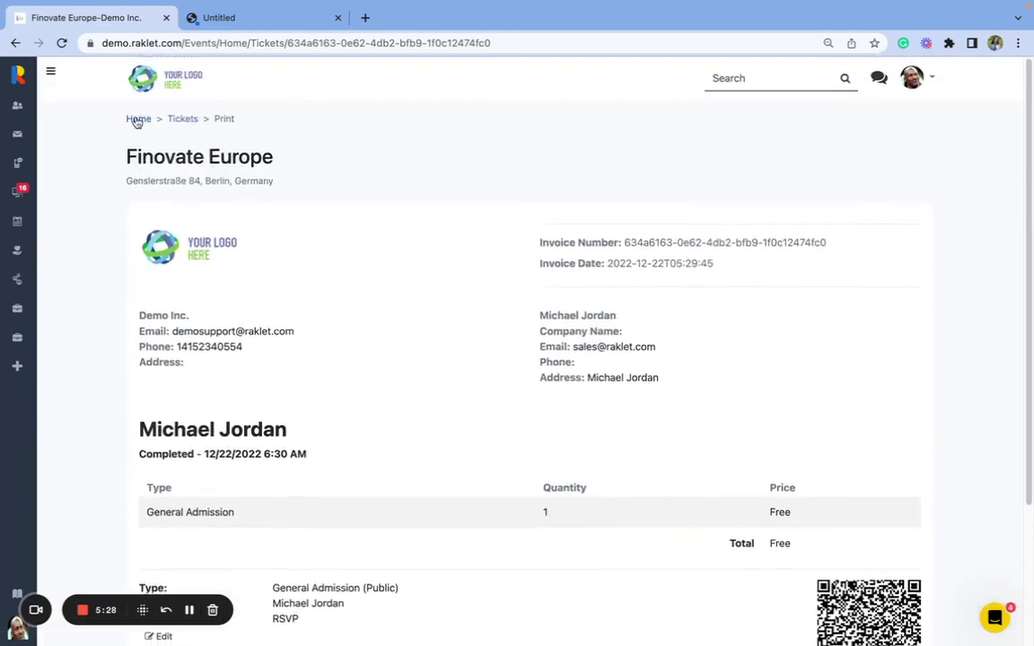
{"action": "left_click", "coordinate": [137, 121]}
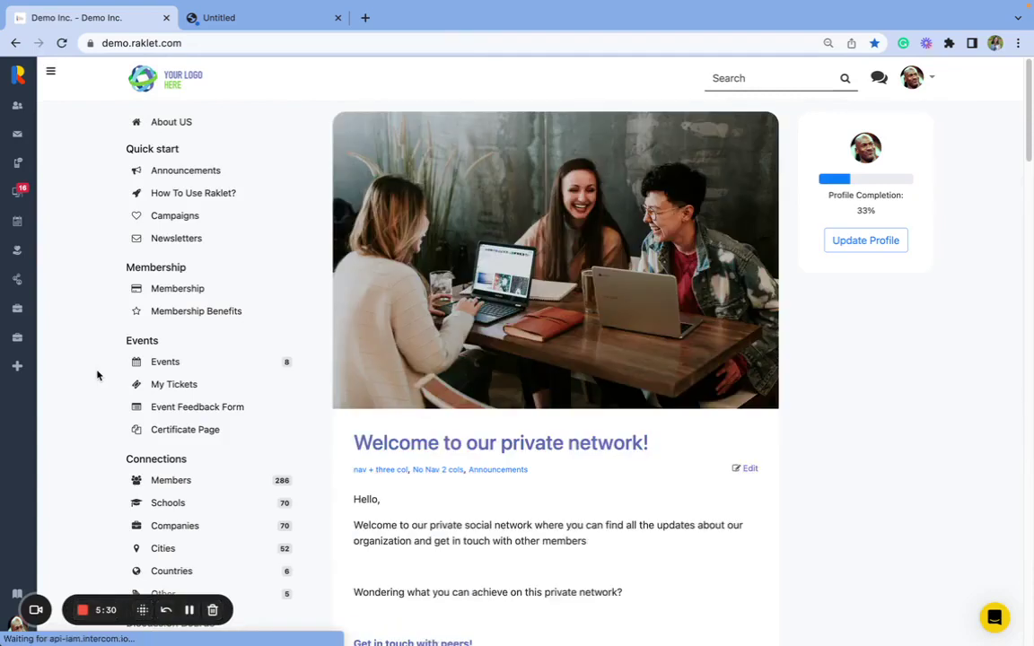
{"action": "scroll", "coordinate": [97, 375], "scroll_direction": "down", "scroll_amount": 1}
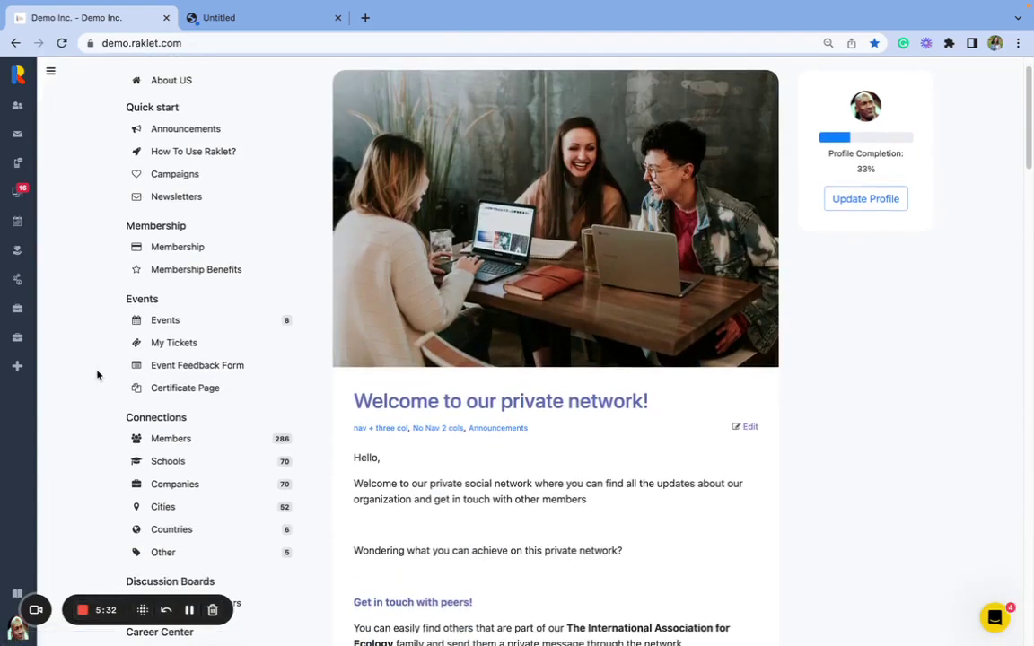
- Open the Event Feedback Form page and look over its embedded form
{"action": "left_click", "coordinate": [163, 367]}
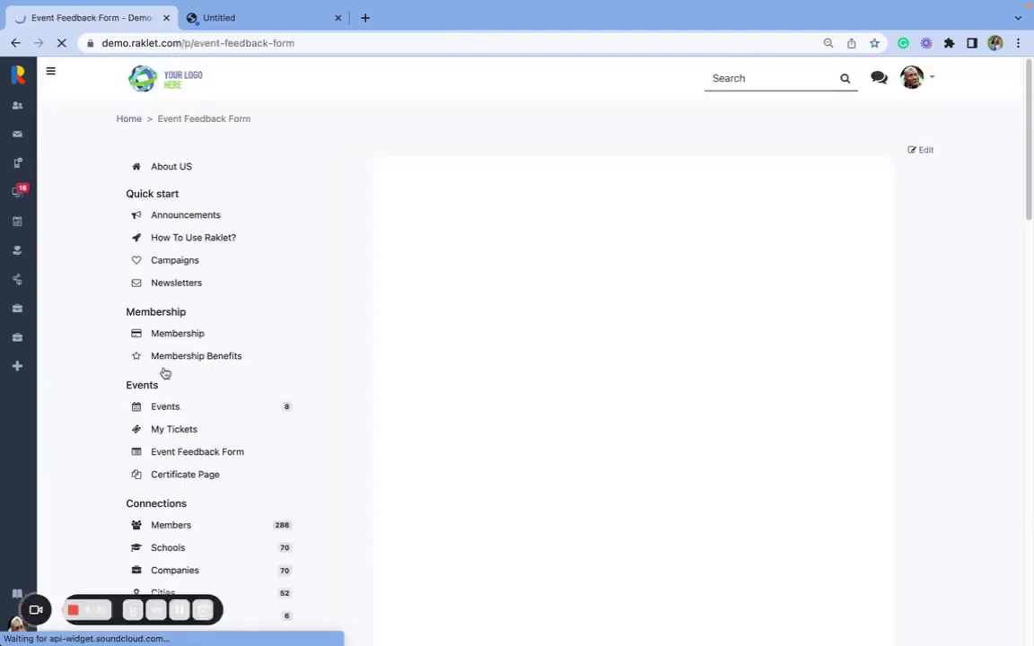
{"action": "scroll", "coordinate": [366, 241], "scroll_direction": "down", "scroll_amount": 1}
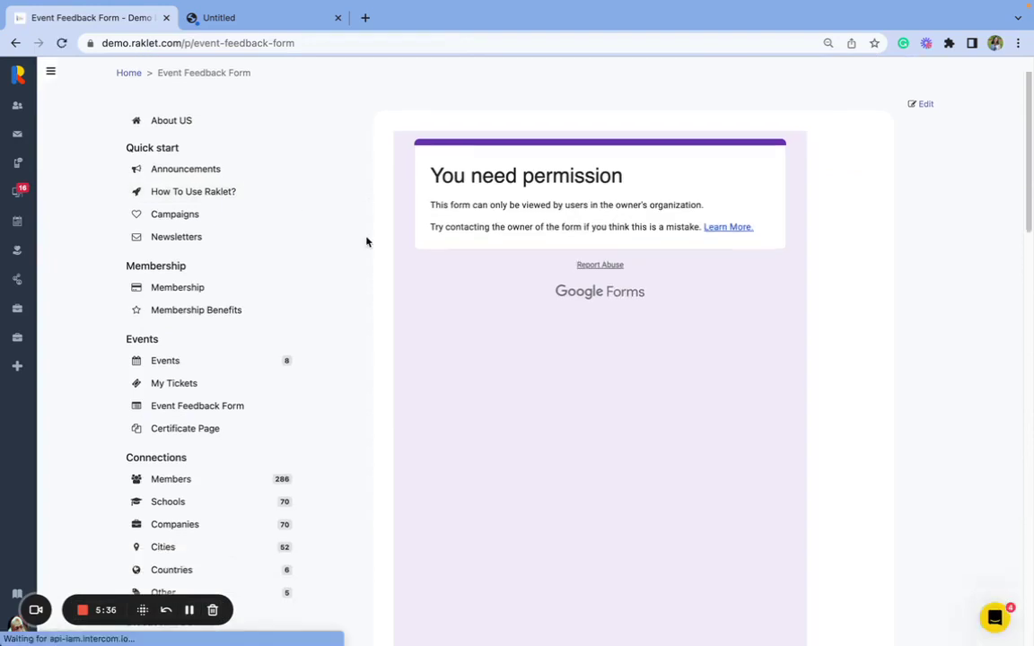
{"action": "scroll", "coordinate": [366, 242], "scroll_direction": "down", "scroll_amount": 1}
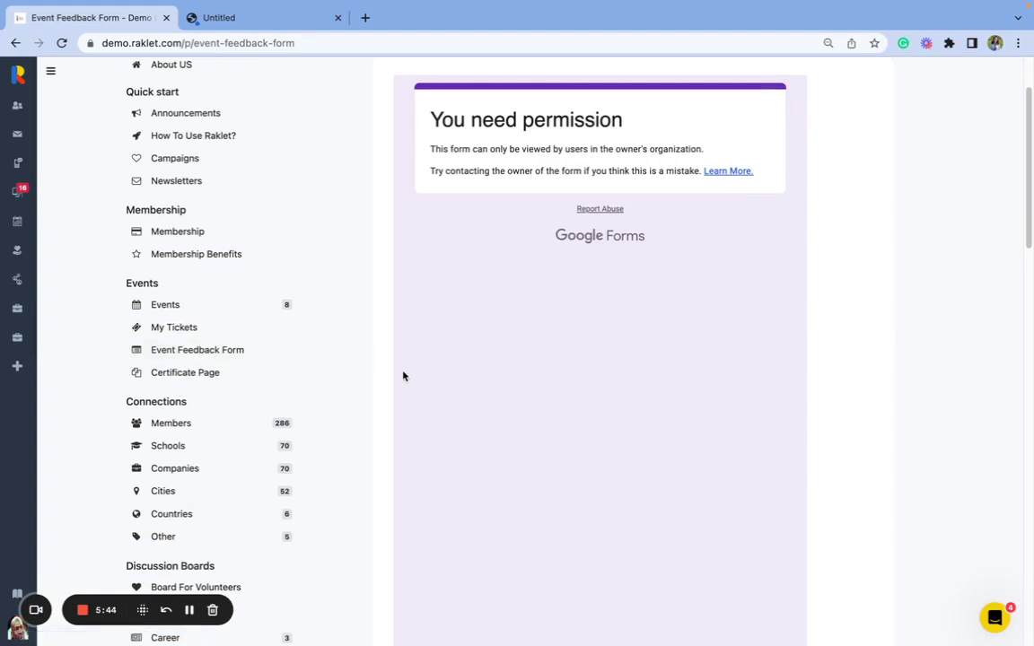
{"action": "scroll", "coordinate": [403, 376], "scroll_direction": "up", "scroll_amount": 1}
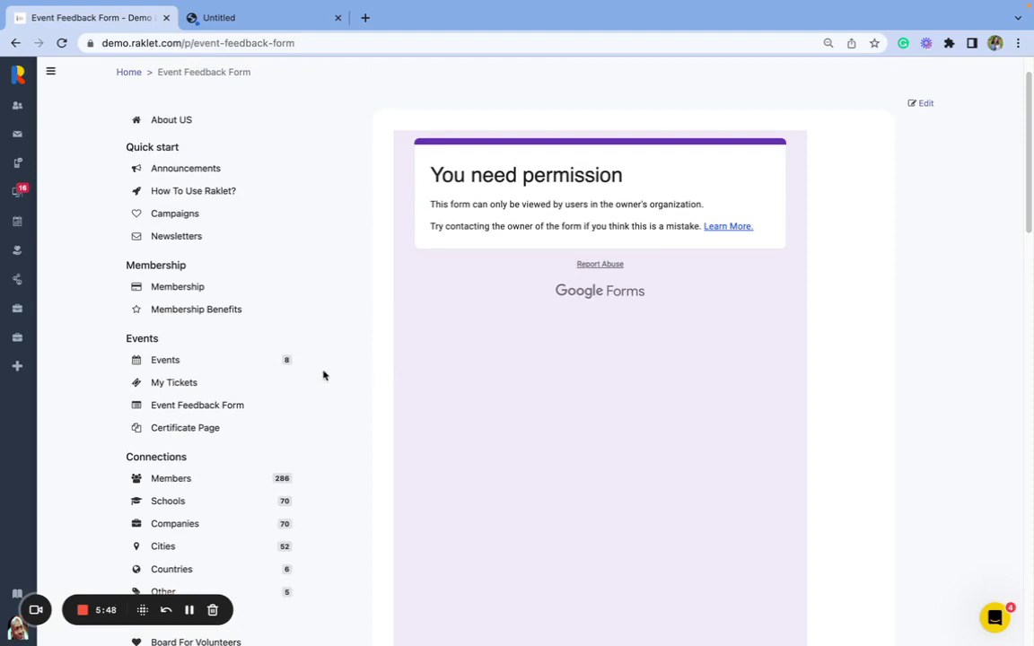
- Open the Board For Volunteers discussion board and look over its description and posts
{"action": "scroll", "coordinate": [322, 374], "scroll_direction": "down", "scroll_amount": 3}
{"action": "scroll", "coordinate": [324, 375], "scroll_direction": "down", "scroll_amount": 3}
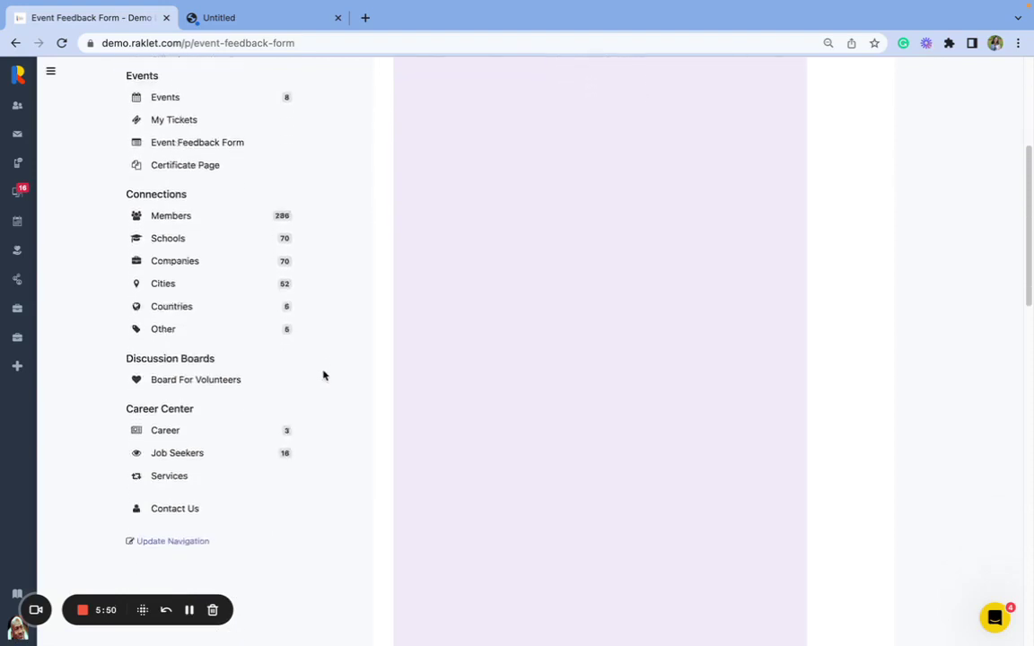
{"action": "triple_click", "coordinate": [193, 350]}
{"action": "left_click", "coordinate": [231, 359]}
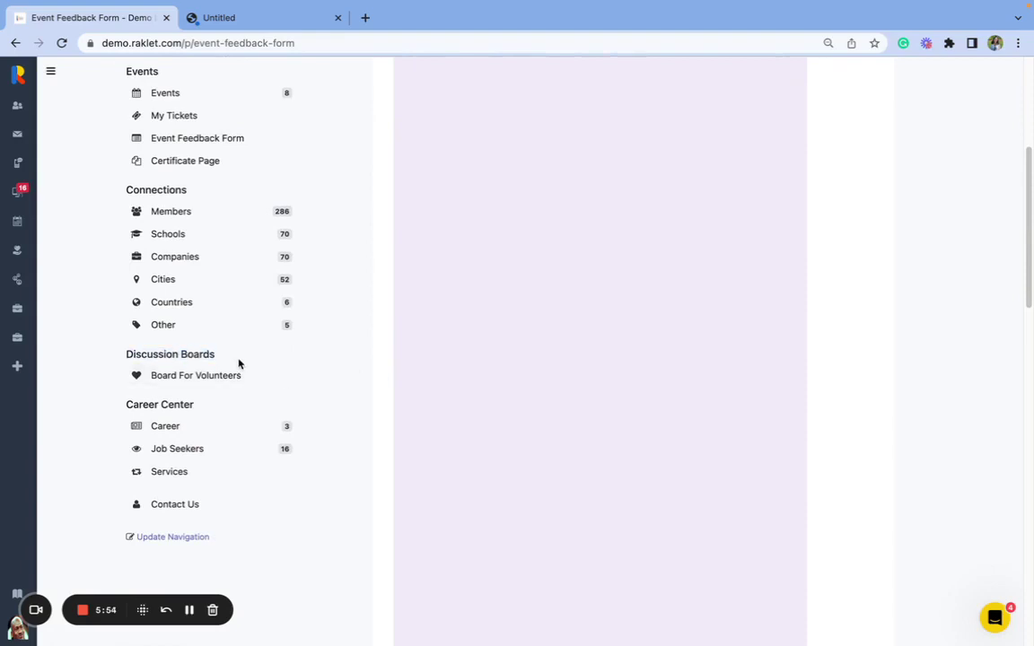
{"action": "left_click", "coordinate": [200, 375]}
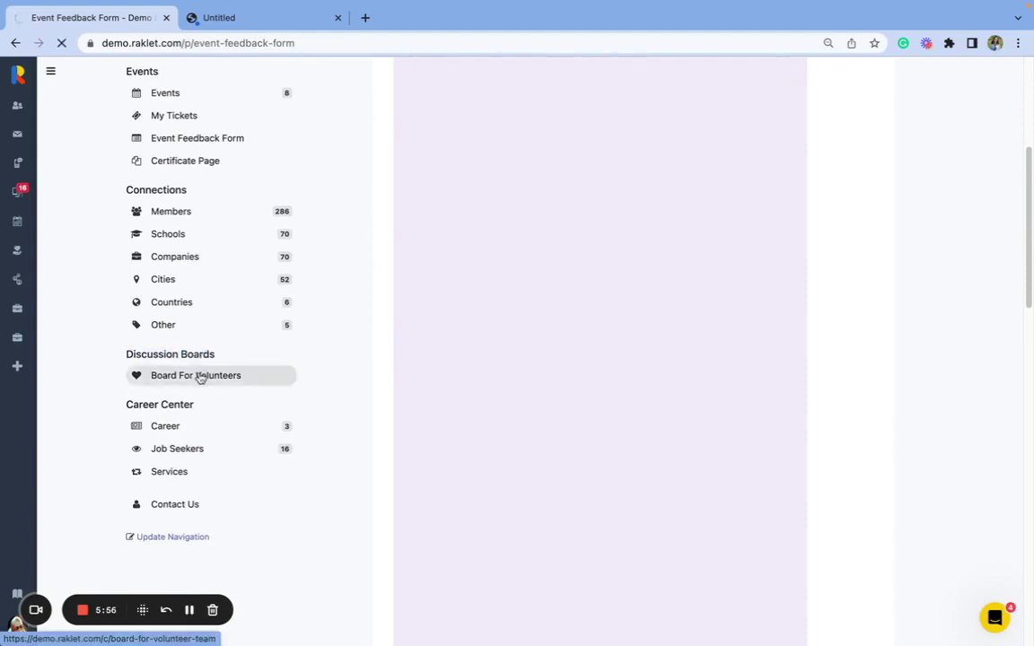
{"action": "scroll", "coordinate": [242, 270], "scroll_direction": "down", "scroll_amount": 1}
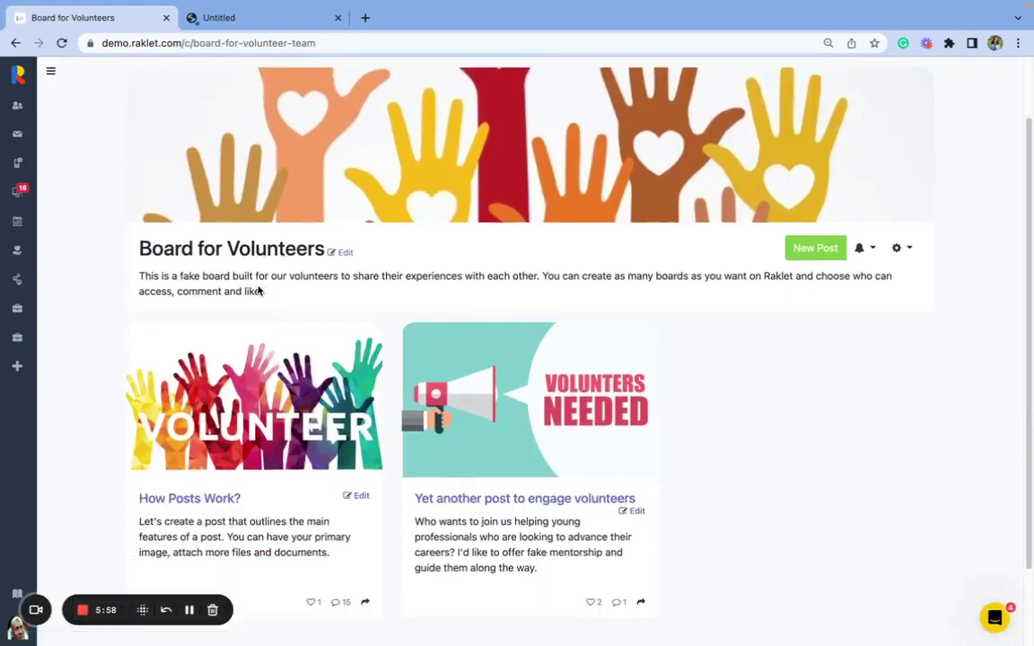
{"action": "scroll", "coordinate": [535, 353], "scroll_direction": "down", "scroll_amount": 1}
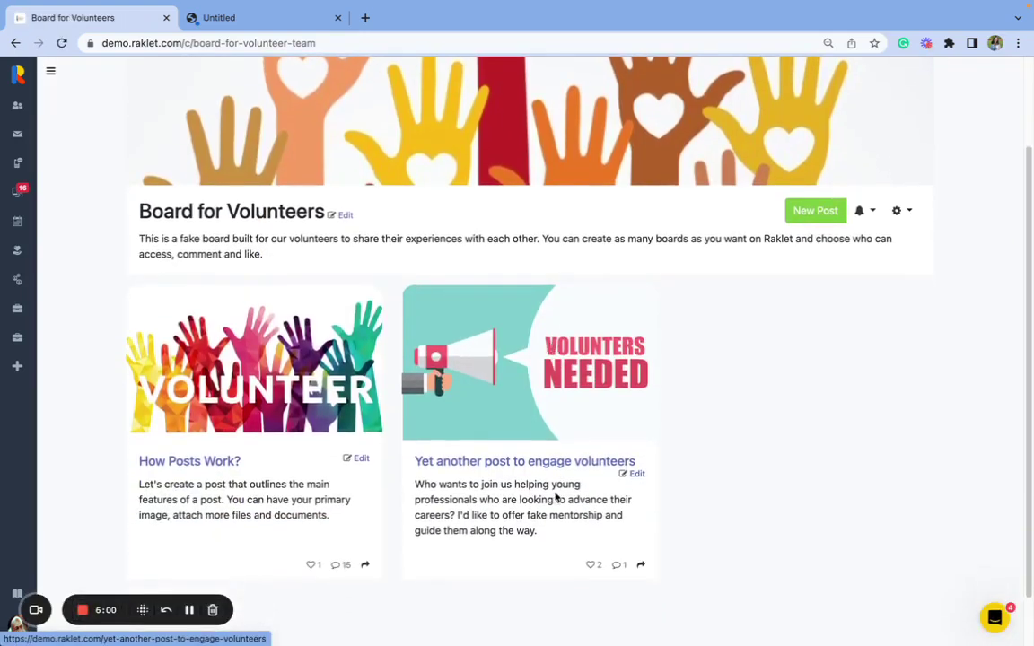
- View the How Posts Work? post with its attachment and sharing options, then return to the volunteers board
{"action": "left_click", "coordinate": [148, 464]}
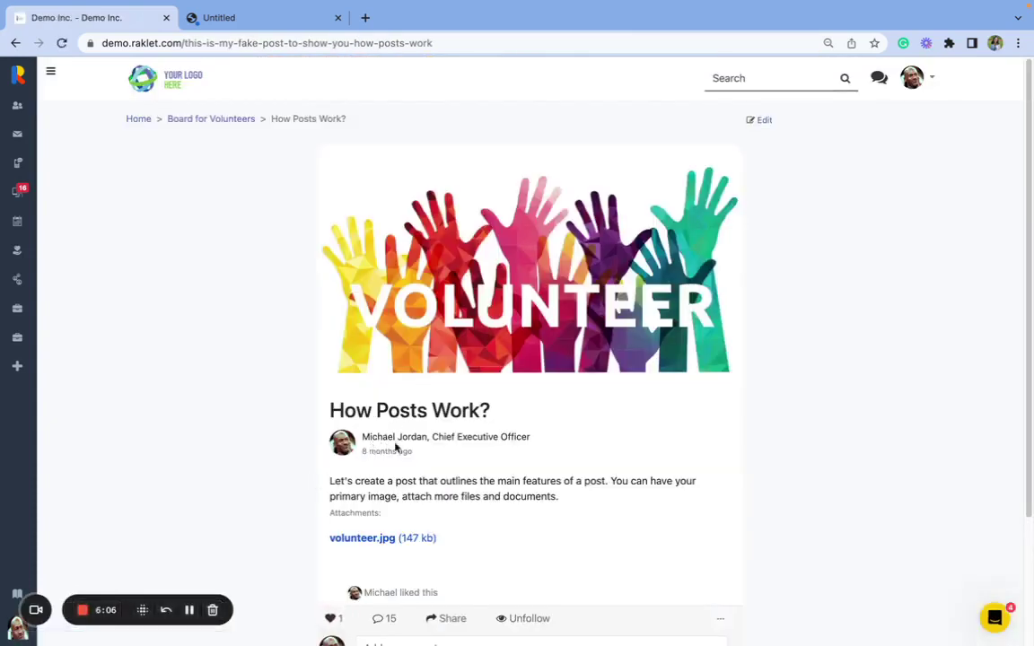
{"action": "scroll", "coordinate": [394, 468], "scroll_direction": "down", "scroll_amount": 1}
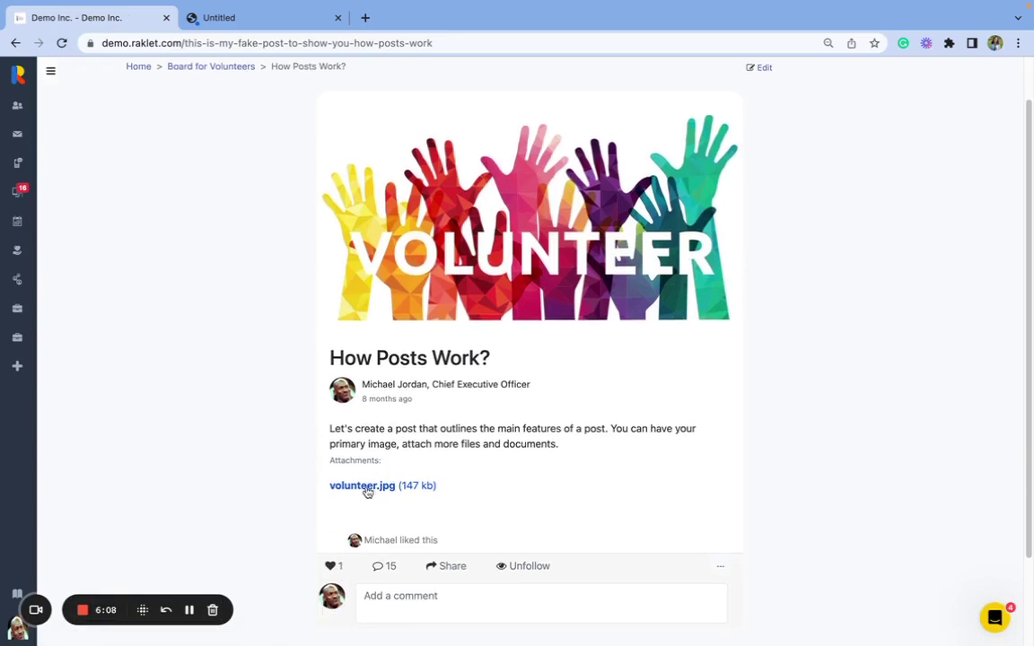
{"action": "scroll", "coordinate": [366, 490], "scroll_direction": "down", "scroll_amount": 1}
{"action": "scroll", "coordinate": [367, 493], "scroll_direction": "down", "scroll_amount": 1}
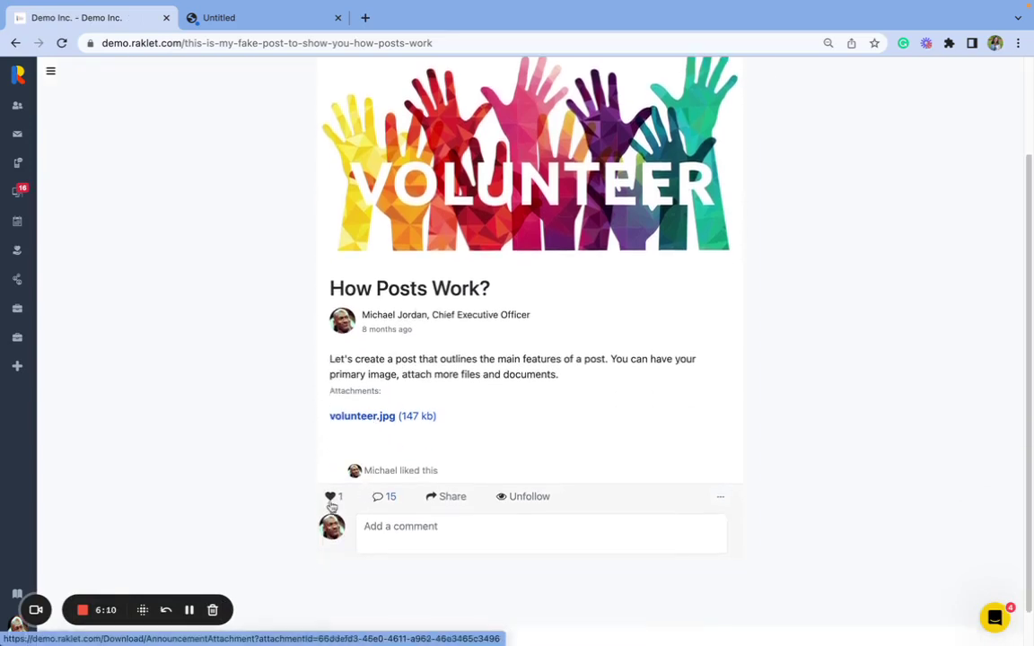
{"action": "left_click", "coordinate": [448, 497]}
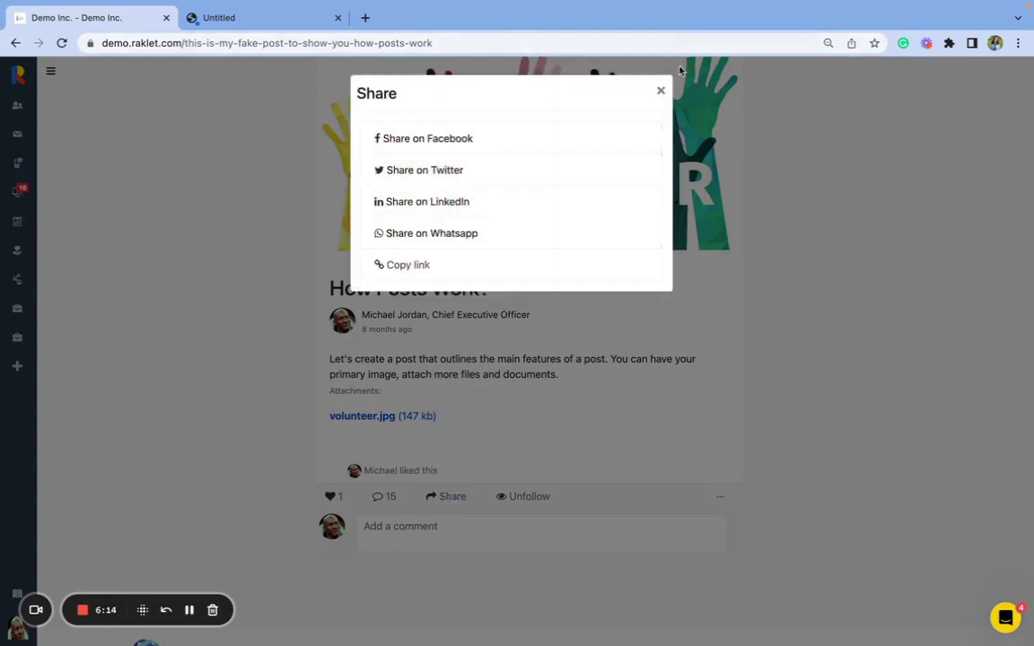
{"action": "left_click", "coordinate": [661, 91]}
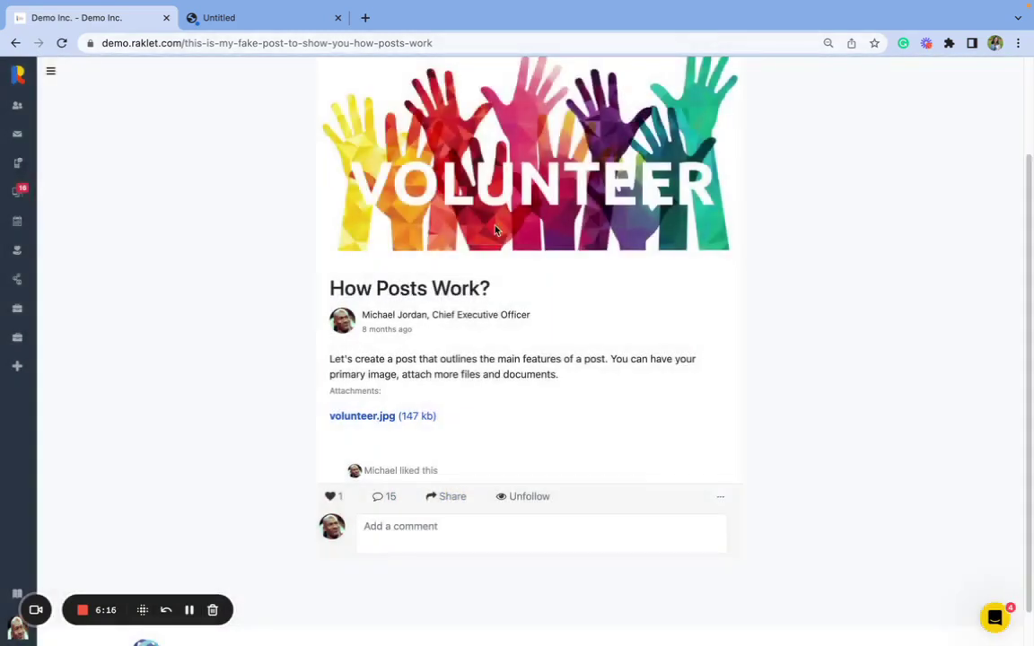
{"action": "scroll", "coordinate": [494, 230], "scroll_direction": "up", "scroll_amount": 1}
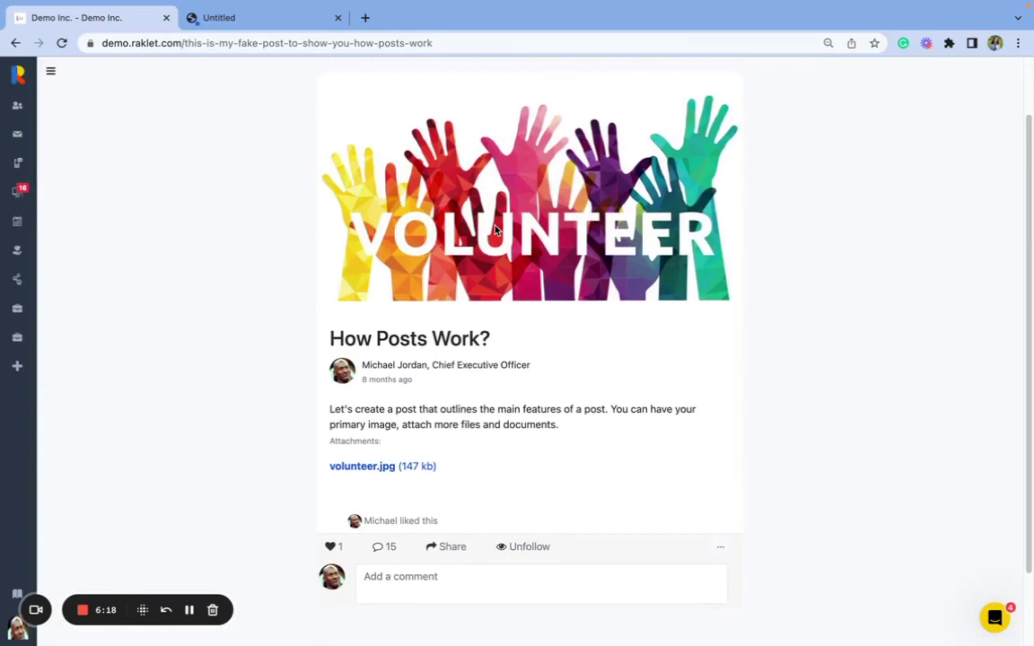
{"action": "key", "text": "alt+Left"}
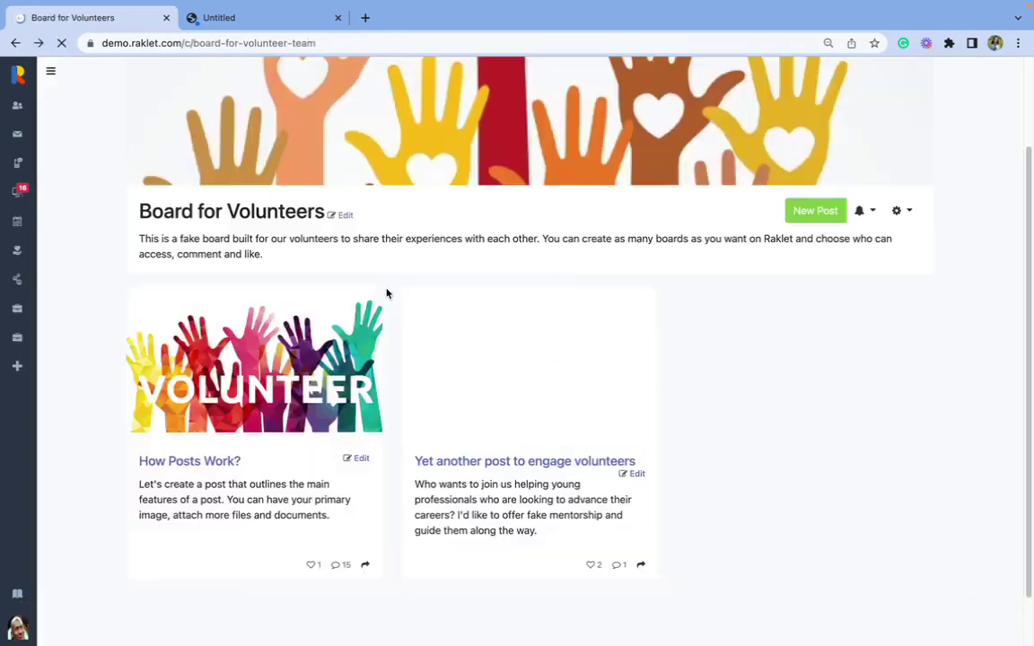
- View the board's new post form, close it without posting, and go back to the Event Feedback Form page
{"action": "left_click", "coordinate": [816, 212]}
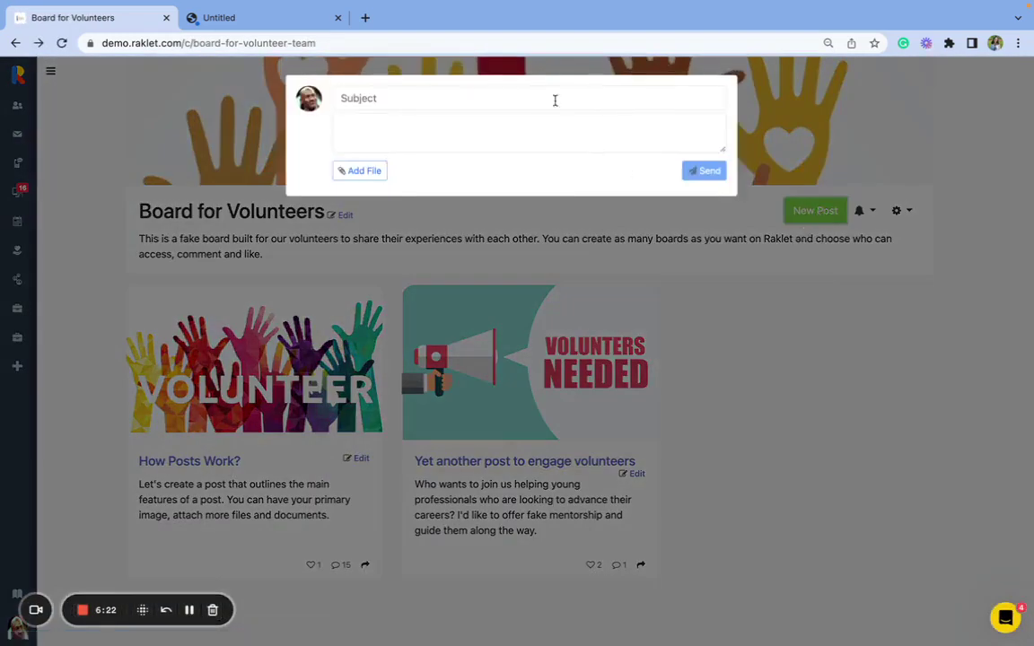
{"action": "left_click", "coordinate": [543, 306]}
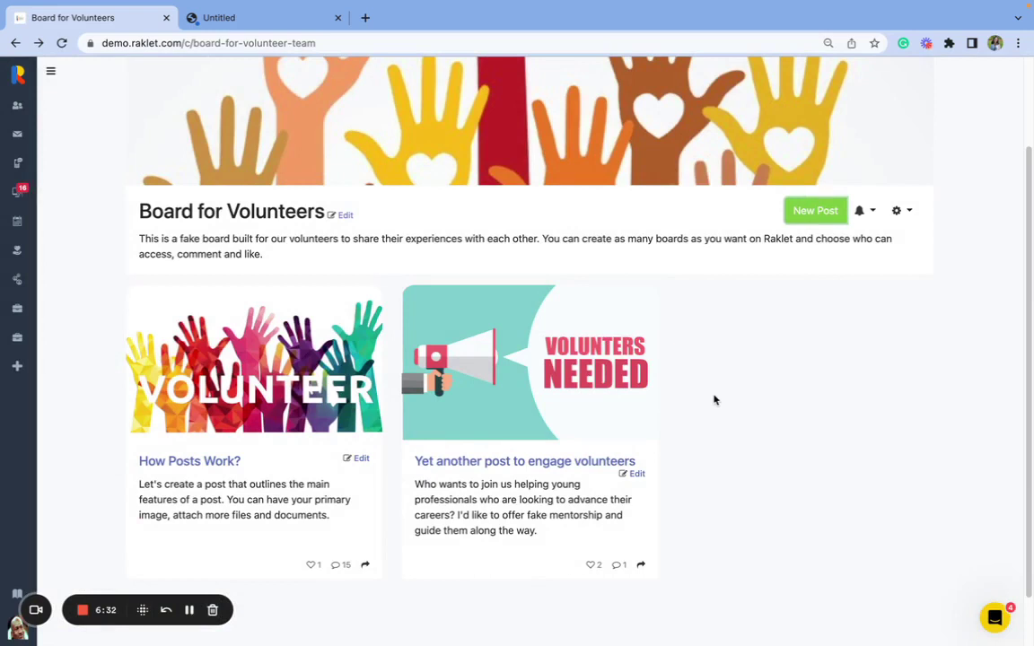
{"action": "scroll", "coordinate": [714, 400], "scroll_direction": "left", "scroll_amount": 5}
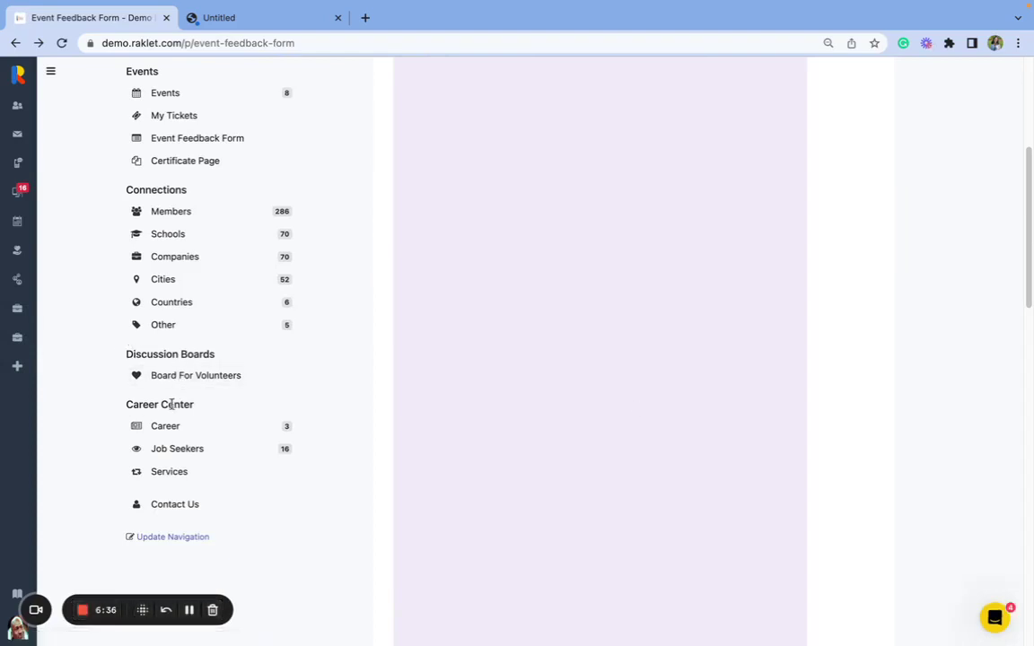
- Open the Career page and look through the job listings
{"action": "left_click", "coordinate": [160, 432]}
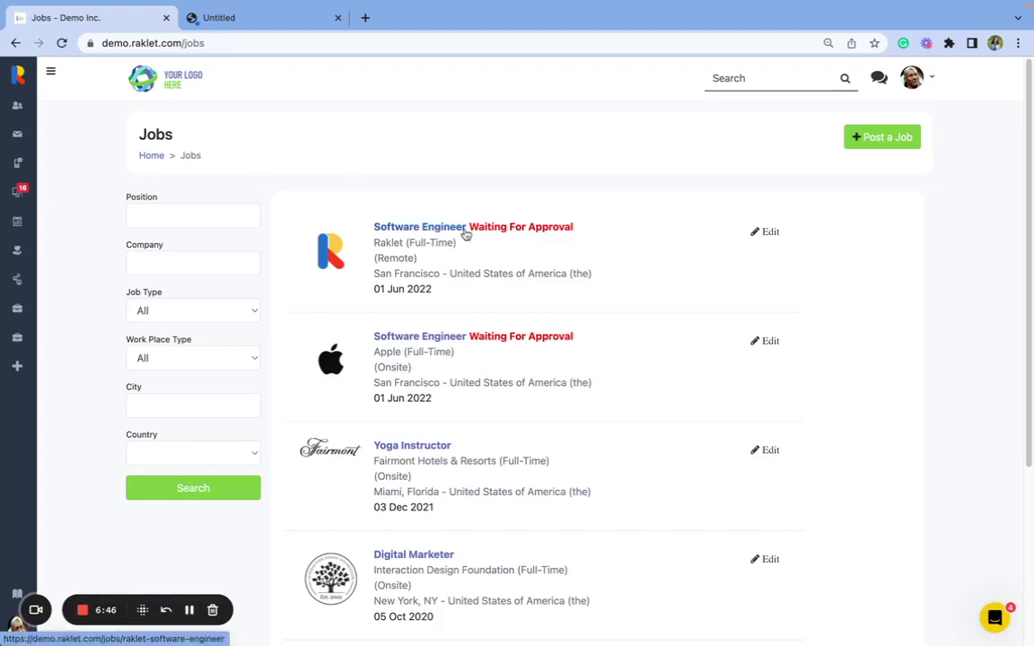
{"action": "scroll", "coordinate": [464, 234], "scroll_direction": "down", "scroll_amount": 3}
{"action": "scroll", "coordinate": [464, 233], "scroll_direction": "up", "scroll_amount": 3}
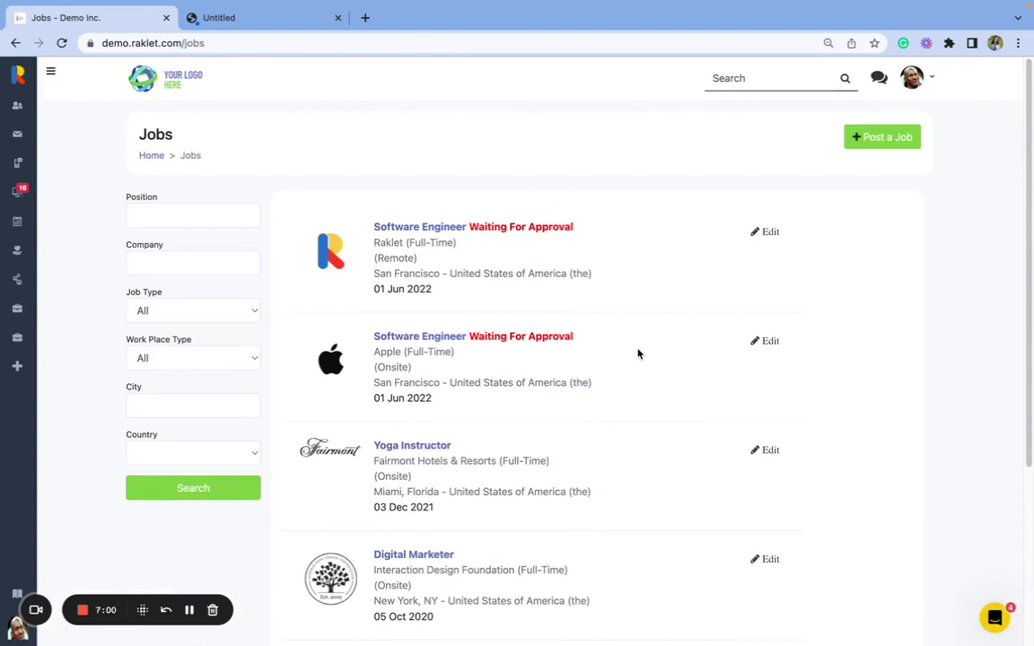
{"action": "scroll", "coordinate": [638, 354], "scroll_direction": "down", "scroll_amount": 3}
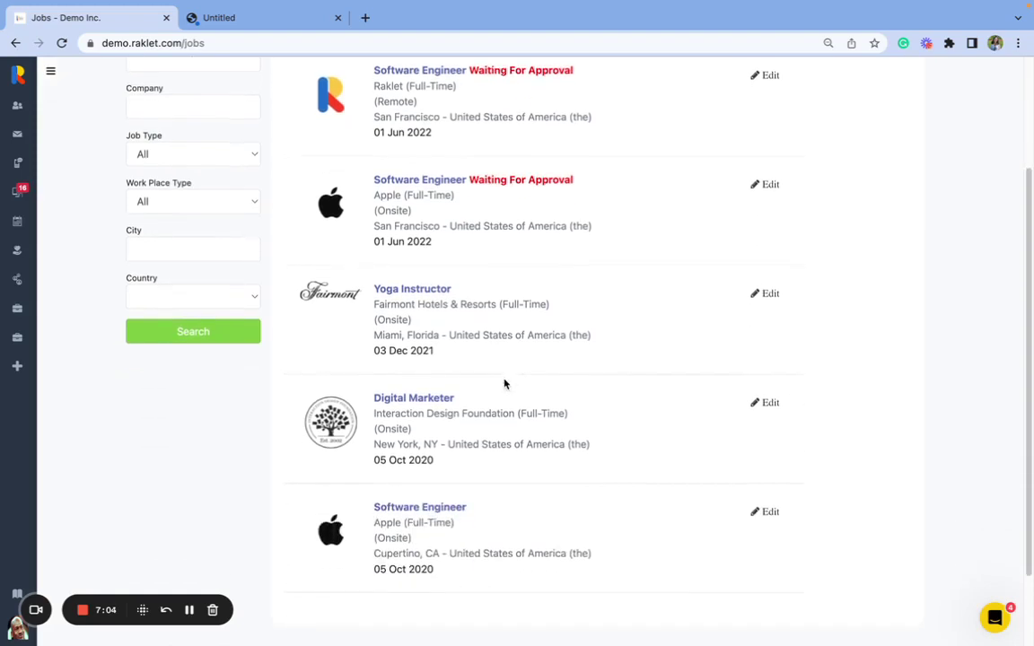
- View the last Apple Software Engineer job posting, its description and the poster's member profile, then close the profile
{"action": "left_click", "coordinate": [434, 509]}
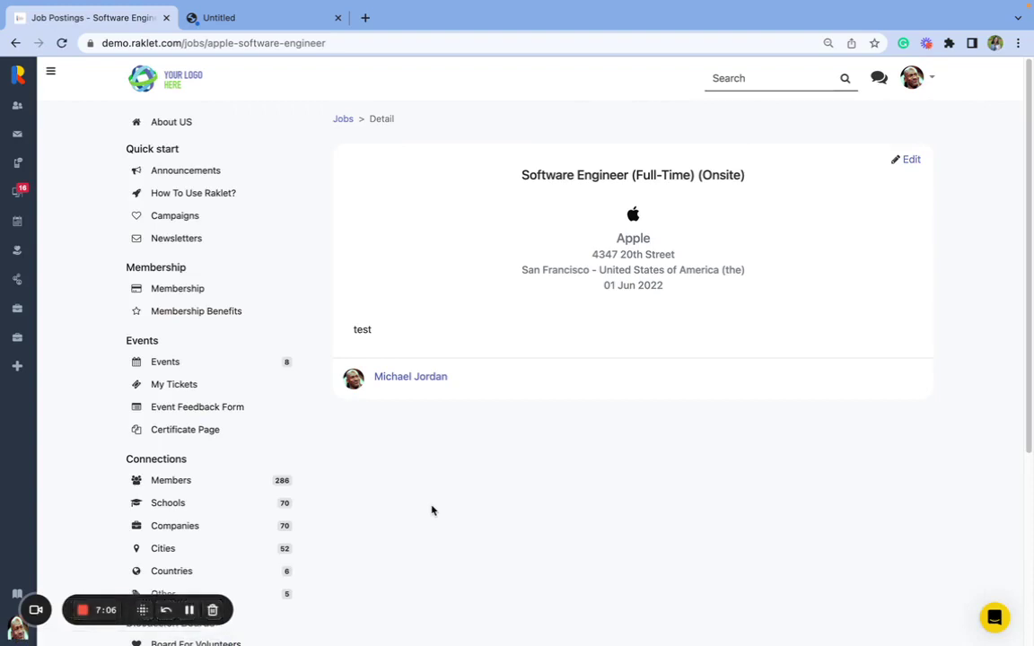
{"action": "double_click", "coordinate": [361, 331]}
{"action": "left_click", "coordinate": [378, 329]}
{"action": "left_click", "coordinate": [414, 378]}
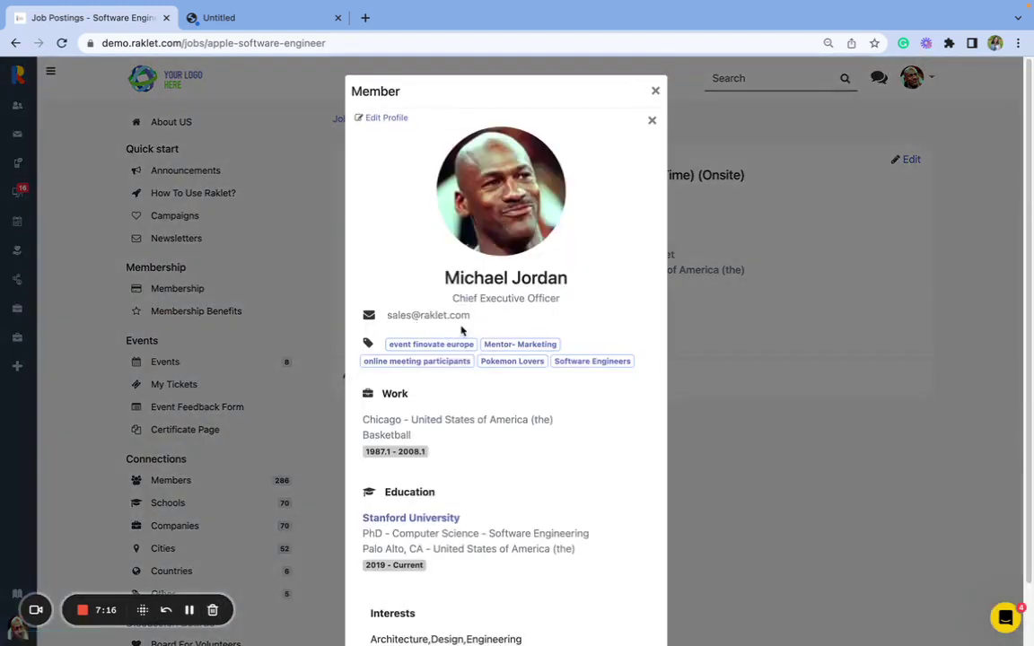
{"action": "left_click", "coordinate": [655, 92]}
- Open the Job Seekers directory, view the profile of the first member in the fourth row, and close it
{"action": "scroll", "coordinate": [396, 429], "scroll_direction": "down", "scroll_amount": 5}
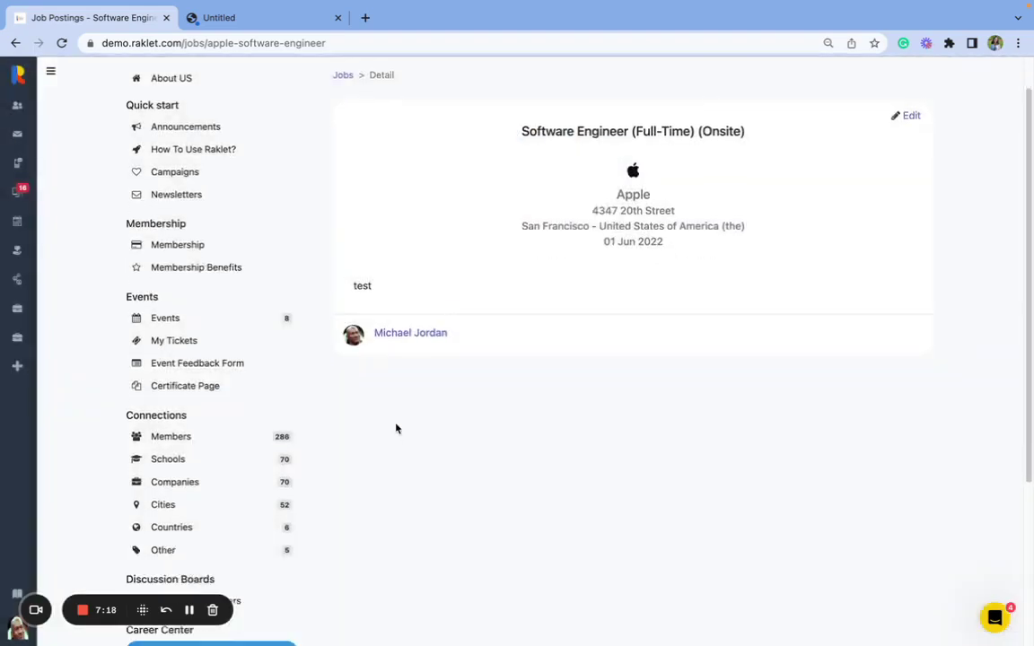
{"action": "left_click", "coordinate": [273, 456]}
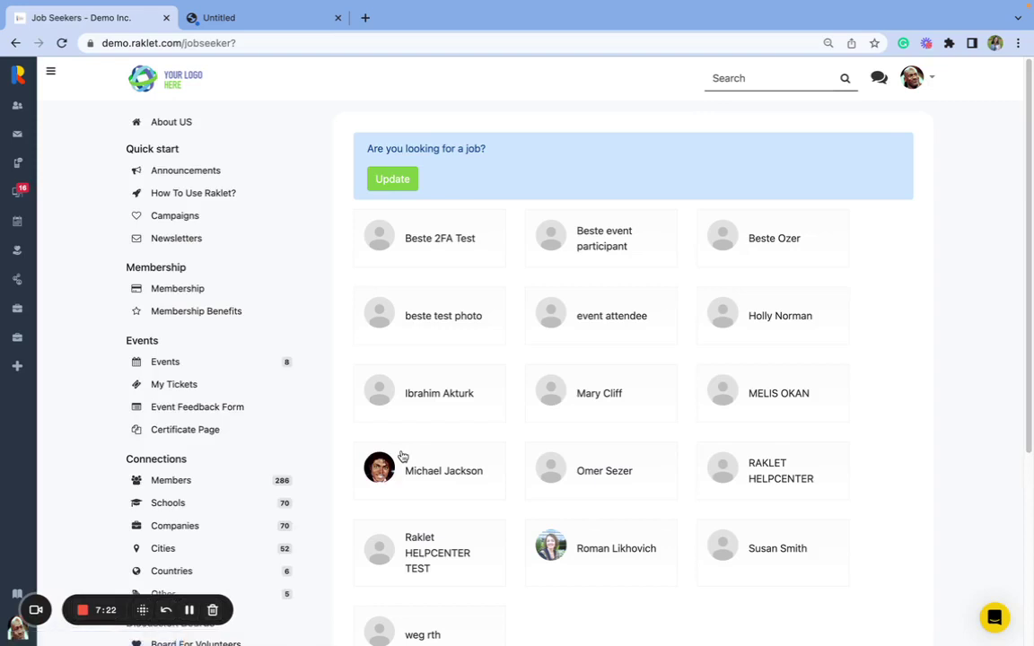
{"action": "scroll", "coordinate": [403, 456], "scroll_direction": "down", "scroll_amount": 1}
{"action": "scroll", "coordinate": [574, 597], "scroll_direction": "down", "scroll_amount": 1}
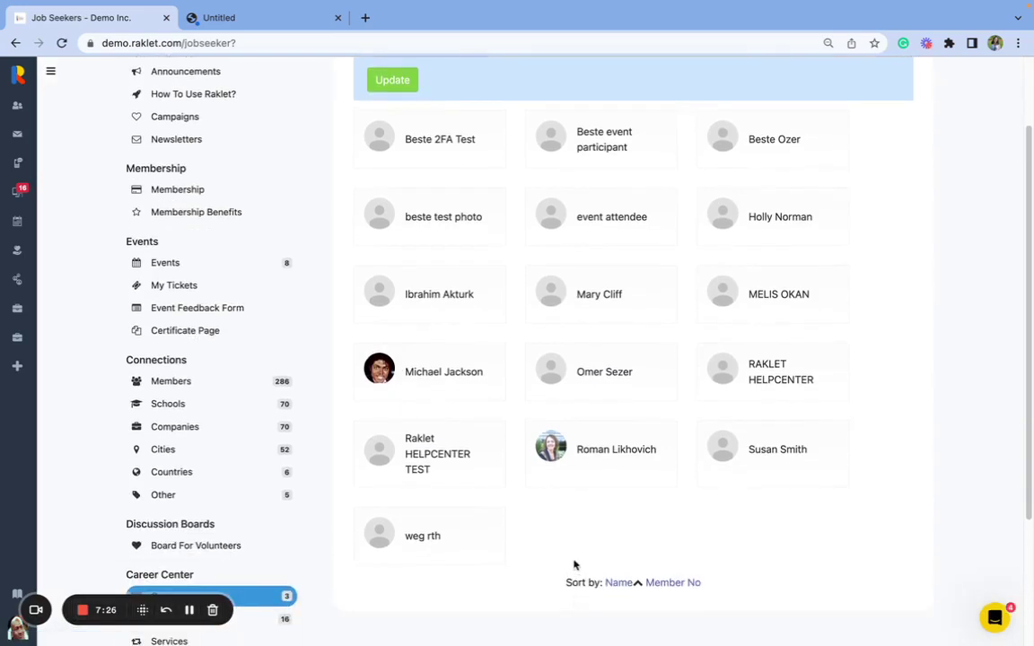
{"action": "left_click", "coordinate": [476, 381]}
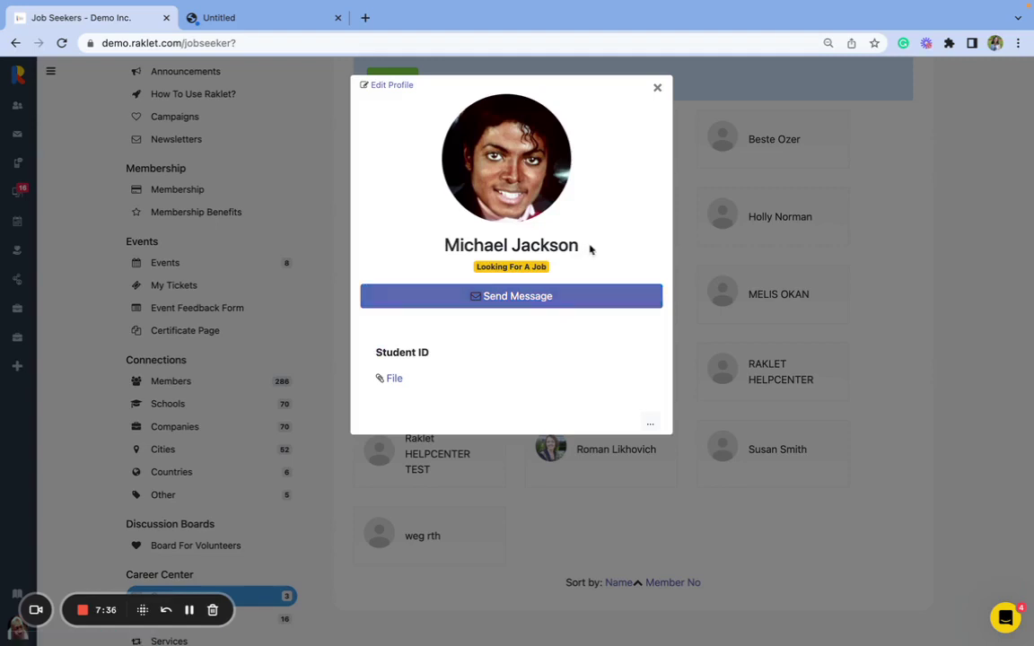
{"action": "left_click", "coordinate": [657, 88]}
- View the Contact Us page's consultation form and web address, then return to the Job Seekers page
{"action": "scroll", "coordinate": [361, 395], "scroll_direction": "down", "scroll_amount": 3}
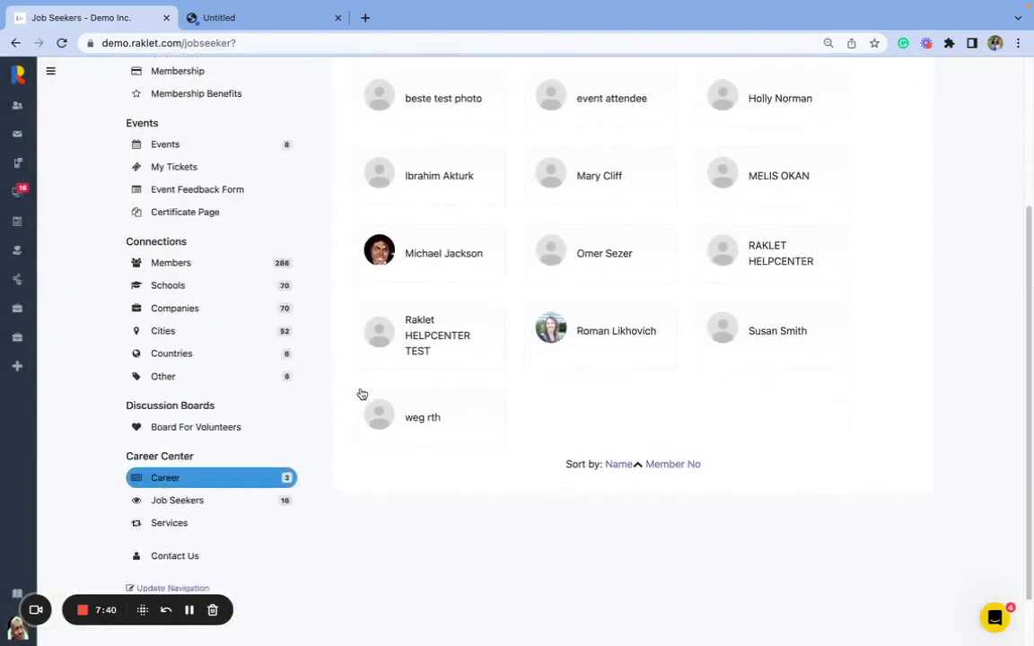
{"action": "scroll", "coordinate": [362, 394], "scroll_direction": "down", "scroll_amount": 2}
{"action": "scroll", "coordinate": [299, 449], "scroll_direction": "up", "scroll_amount": 3}
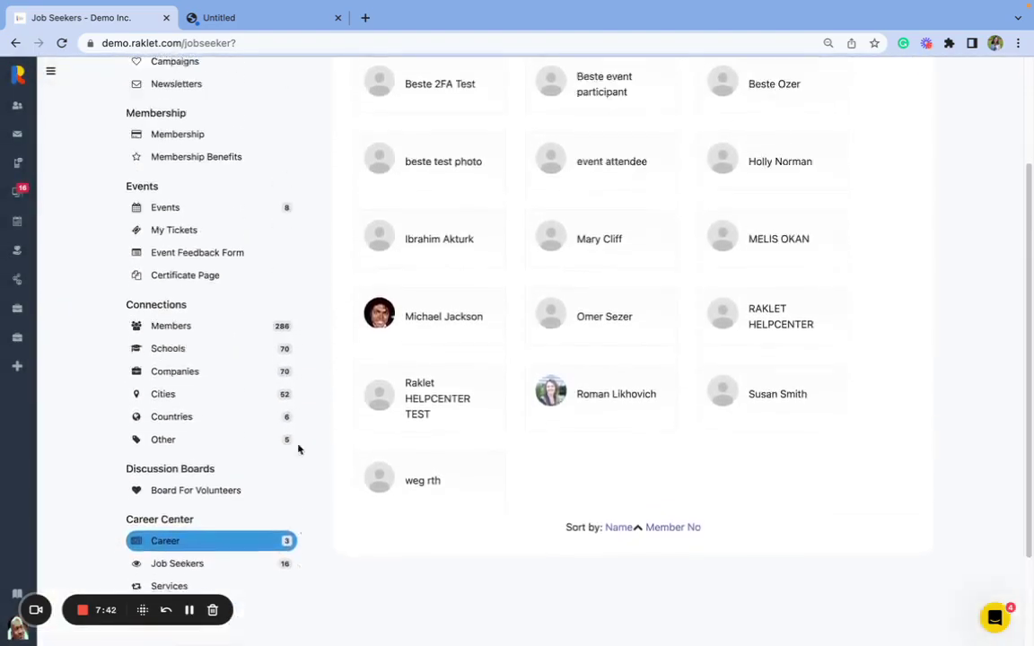
{"action": "scroll", "coordinate": [299, 442], "scroll_direction": "down", "scroll_amount": 5}
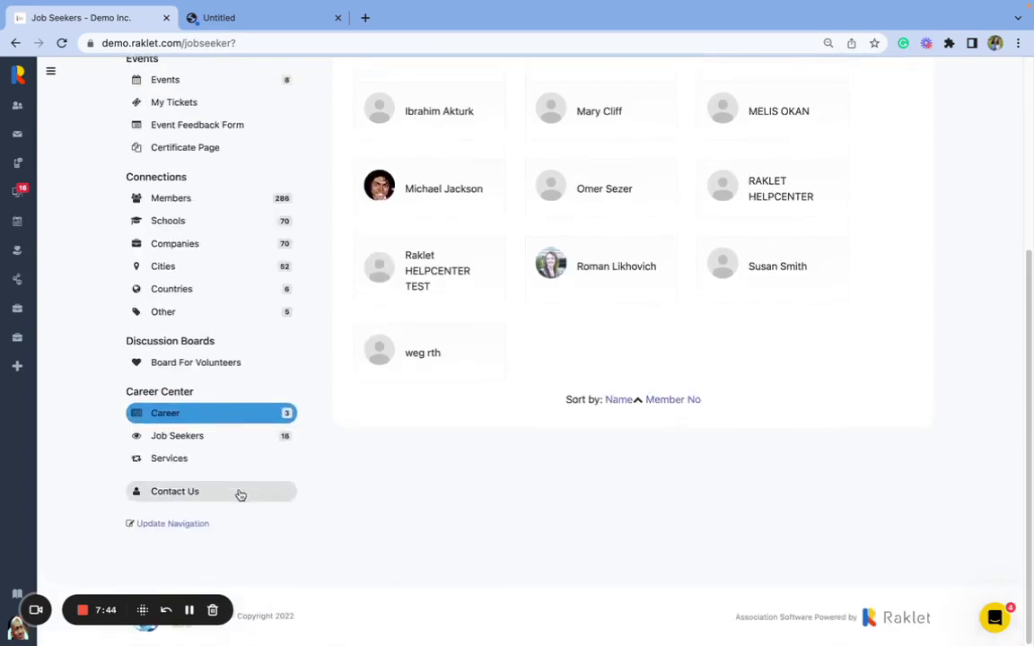
{"action": "left_click", "coordinate": [240, 496]}
{"action": "scroll", "coordinate": [272, 292], "scroll_direction": "down", "scroll_amount": 2}
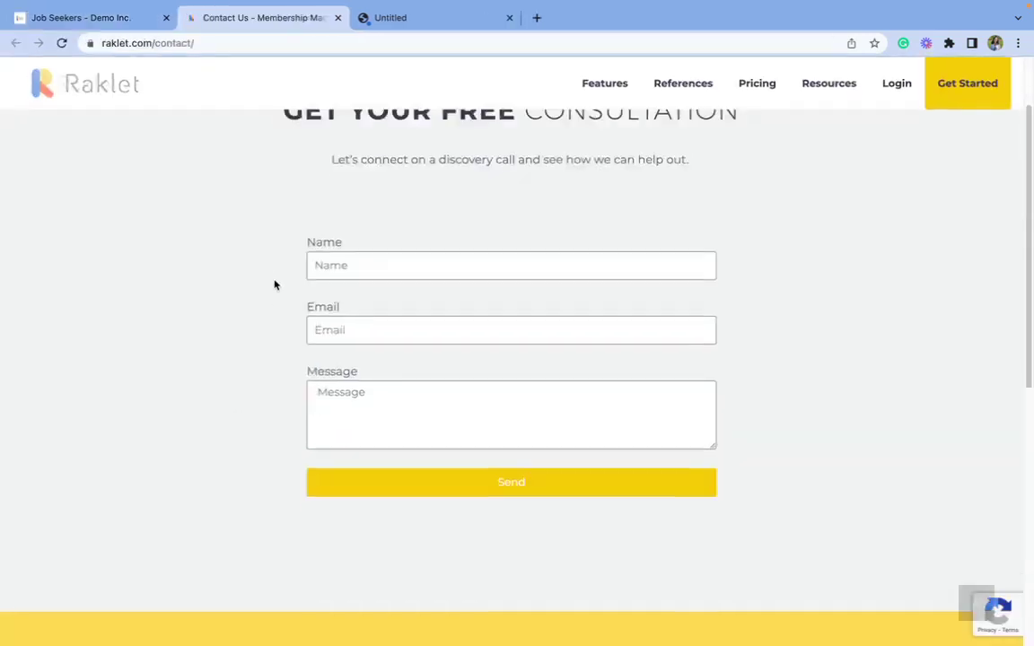
{"action": "scroll", "coordinate": [274, 284], "scroll_direction": "up", "scroll_amount": 2}
{"action": "left_click", "coordinate": [151, 43]}
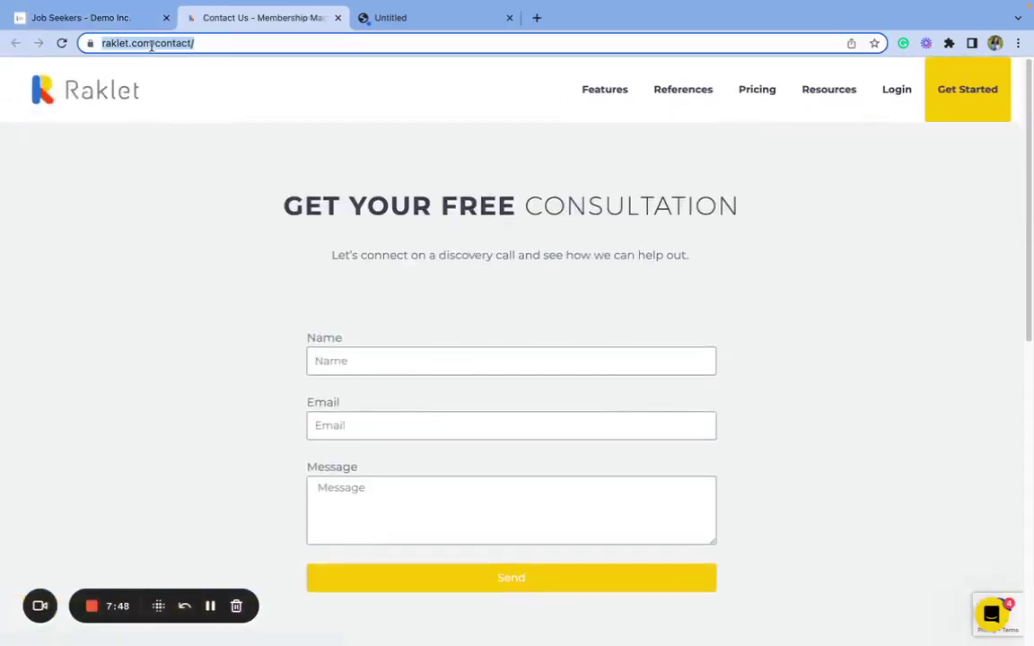
{"action": "left_click", "coordinate": [79, 271]}
{"action": "left_click", "coordinate": [111, 20]}
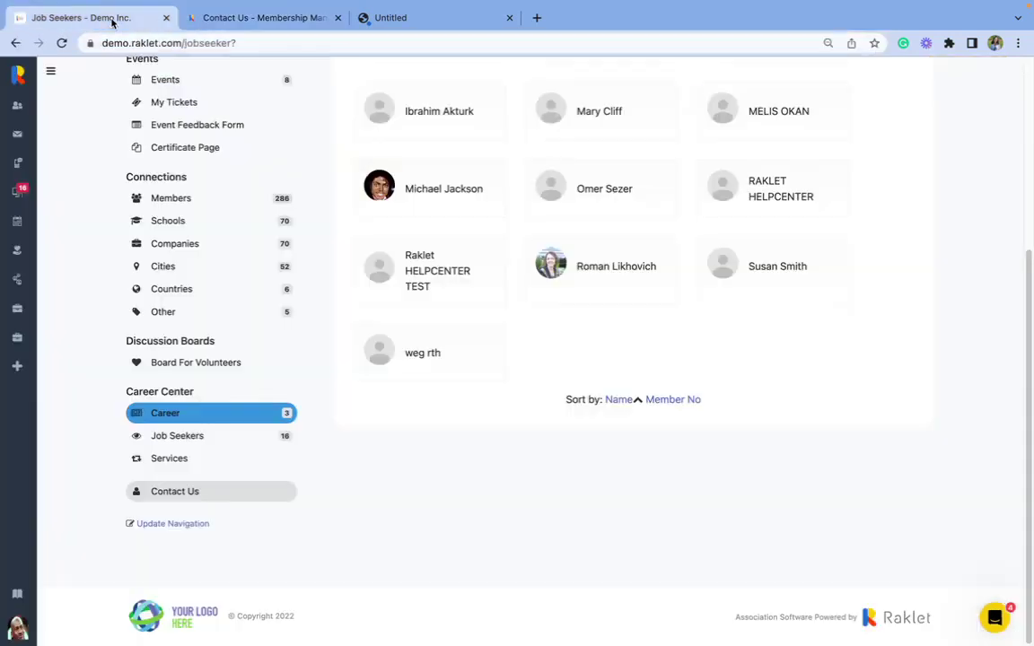
{"action": "scroll", "coordinate": [118, 239], "scroll_direction": "up", "scroll_amount": 3}
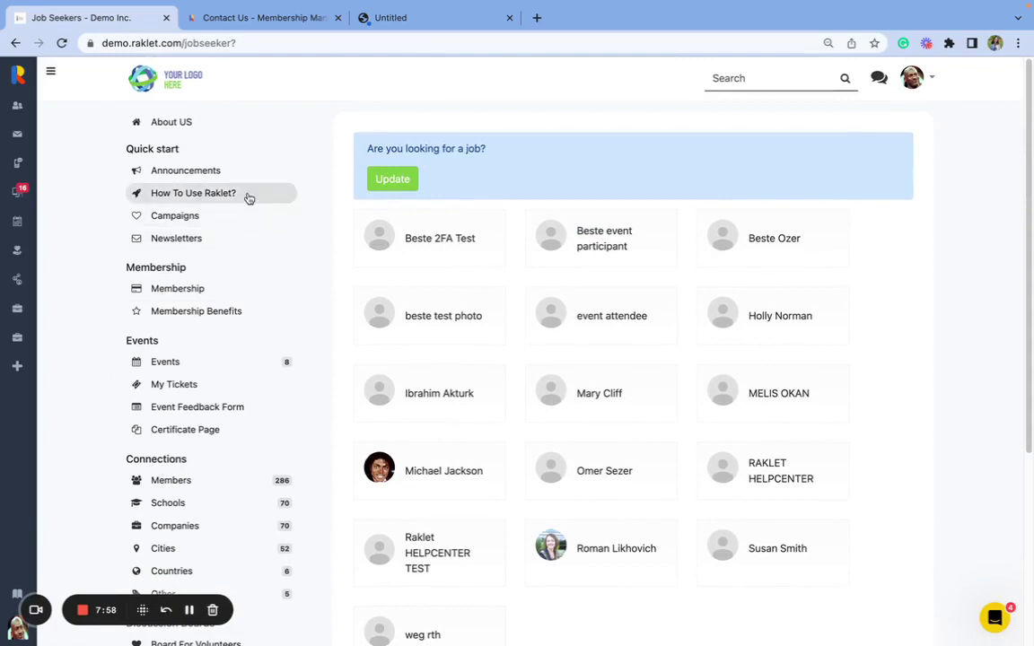
- Open the Newsletters page and briefly expand and collapse the admin navigation labels
{"action": "left_click", "coordinate": [221, 239]}
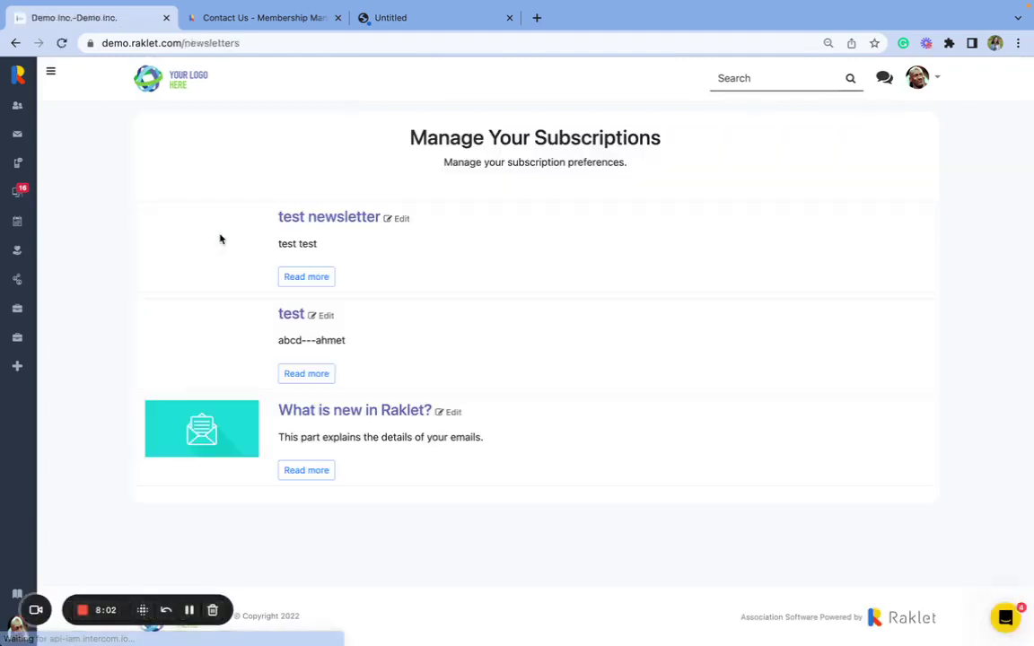
{"action": "left_click", "coordinate": [50, 72]}
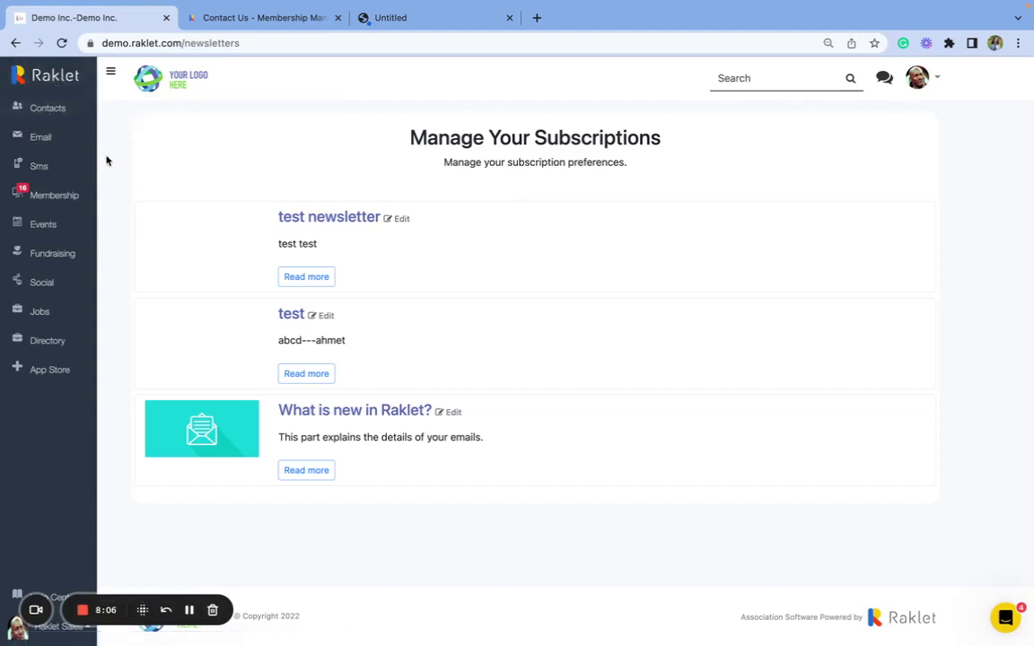
{"action": "left_click", "coordinate": [111, 79]}
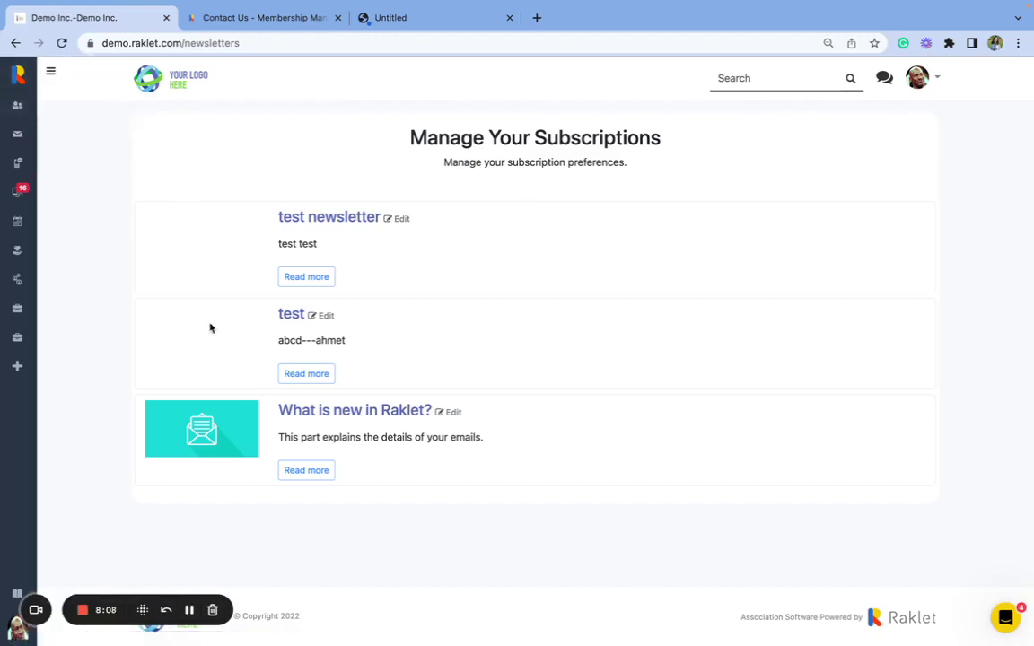
- View the "What is new in Raklet?" newsletter's description and its list of past issues
{"action": "left_click", "coordinate": [306, 414]}
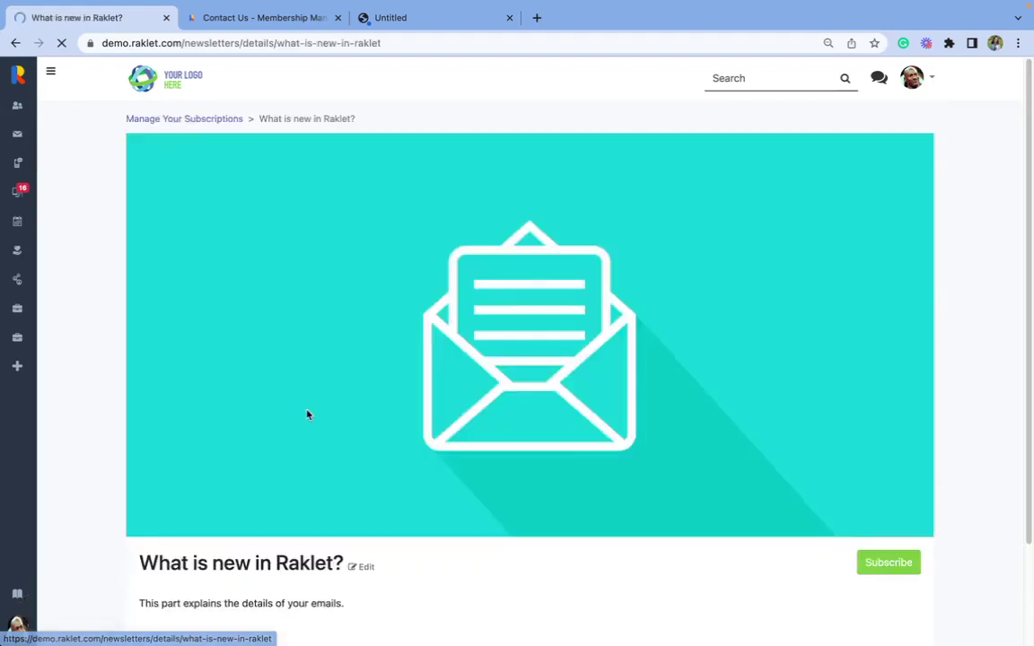
{"action": "scroll", "coordinate": [221, 530], "scroll_direction": "down", "scroll_amount": 3}
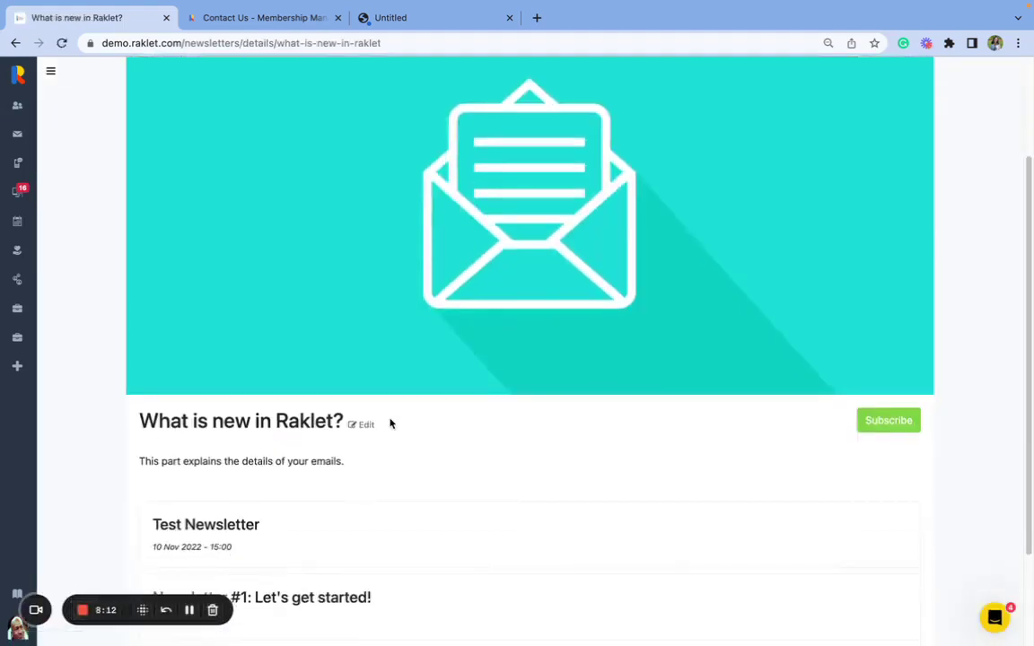
{"action": "scroll", "coordinate": [391, 421], "scroll_direction": "down", "scroll_amount": 3}
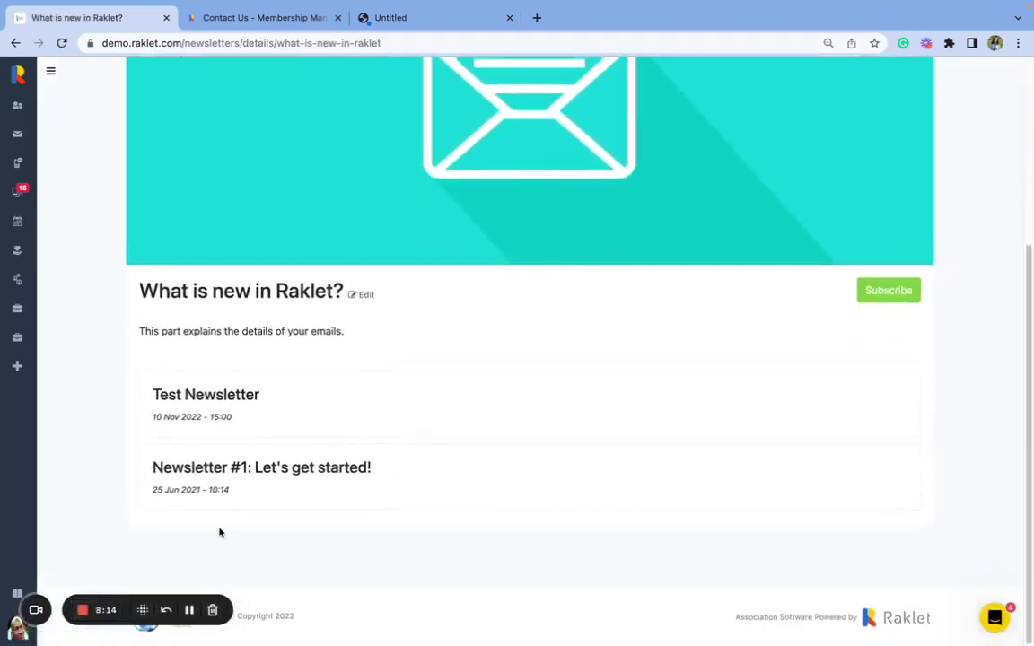
{"action": "scroll", "coordinate": [408, 461], "scroll_direction": "up", "scroll_amount": 3}
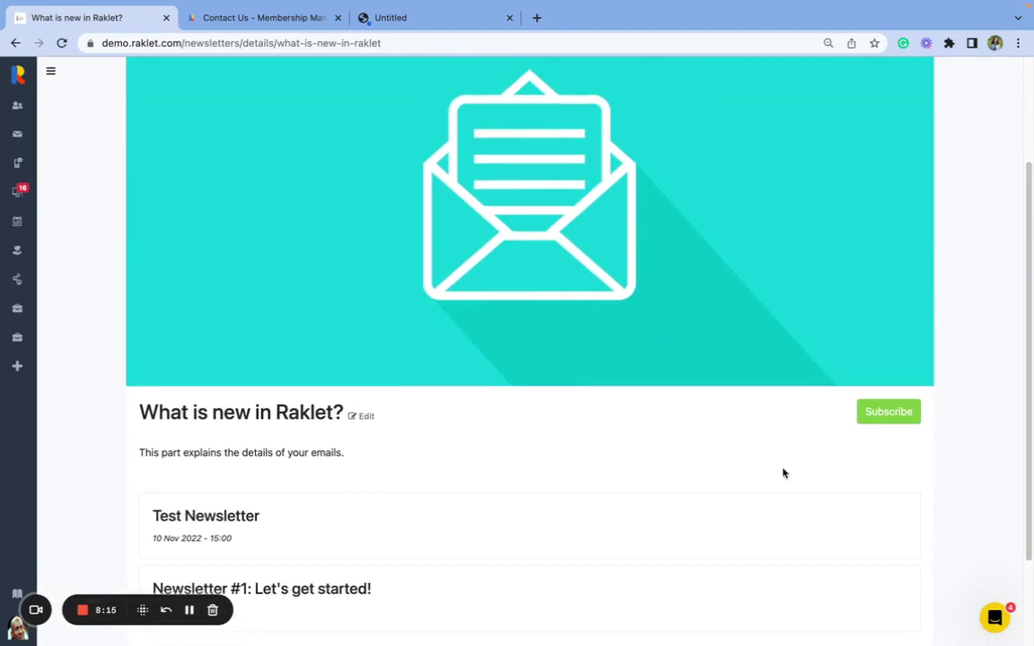
- Start subscribing to the newsletter and check which membership plans can be chosen, leaving the plan unselected
{"action": "left_click", "coordinate": [875, 420]}
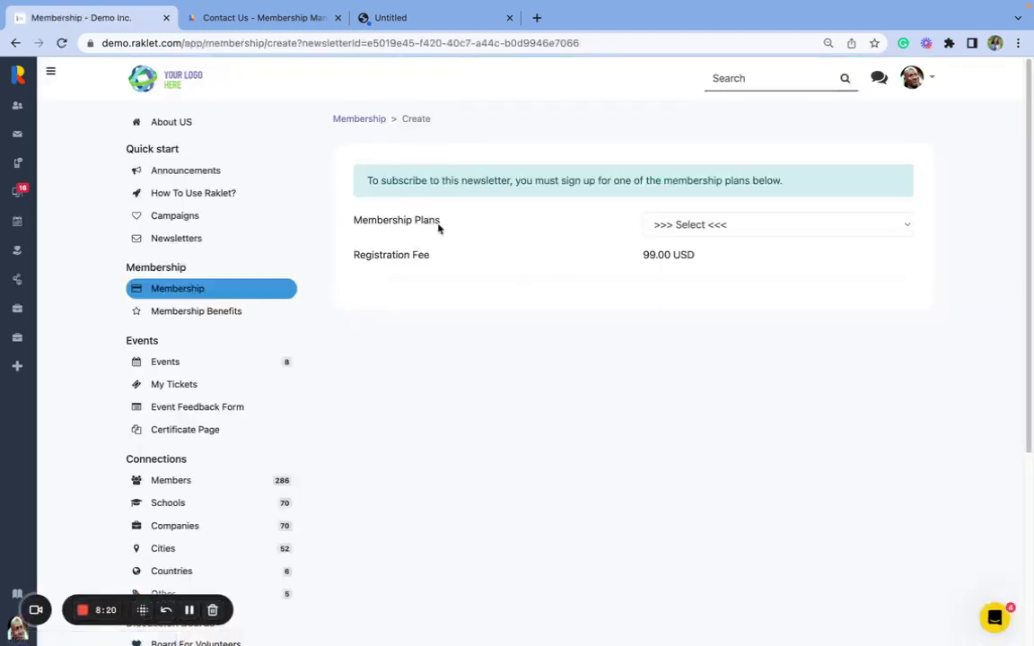
{"action": "left_click", "coordinate": [714, 233]}
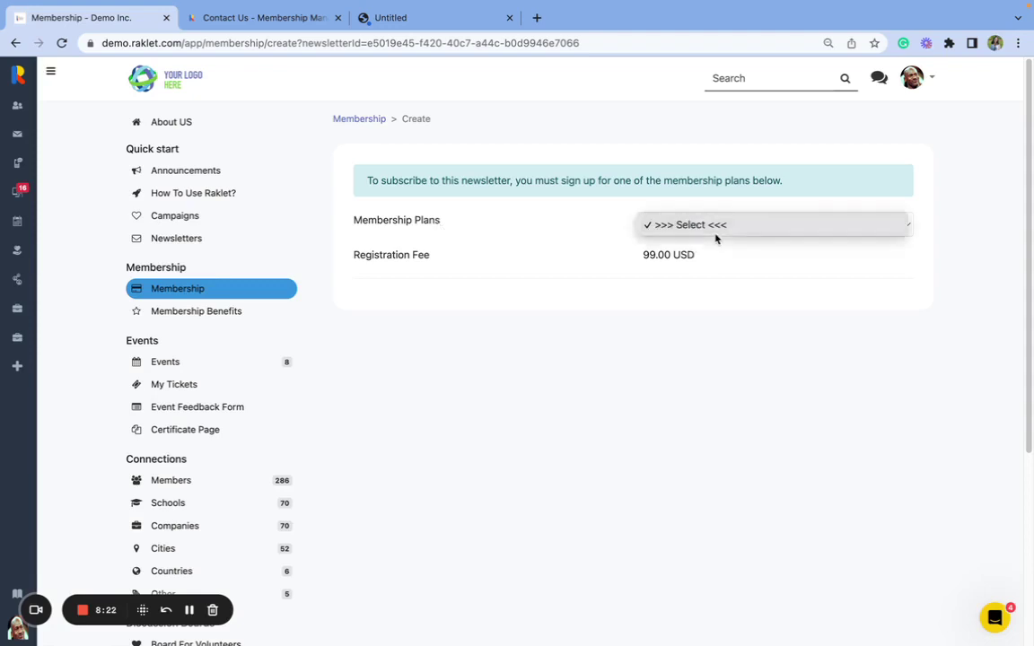
{"action": "left_click", "coordinate": [626, 335]}
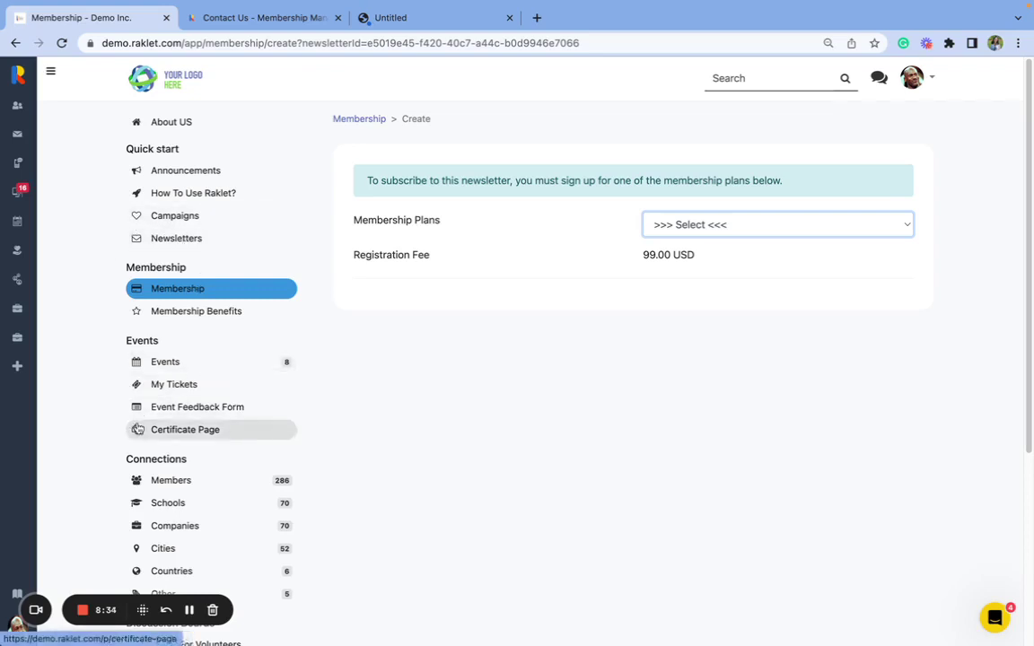
- Look over the site's full list of pages and open the message list in the support chat
{"action": "scroll", "coordinate": [138, 428], "scroll_direction": "down", "scroll_amount": 3}
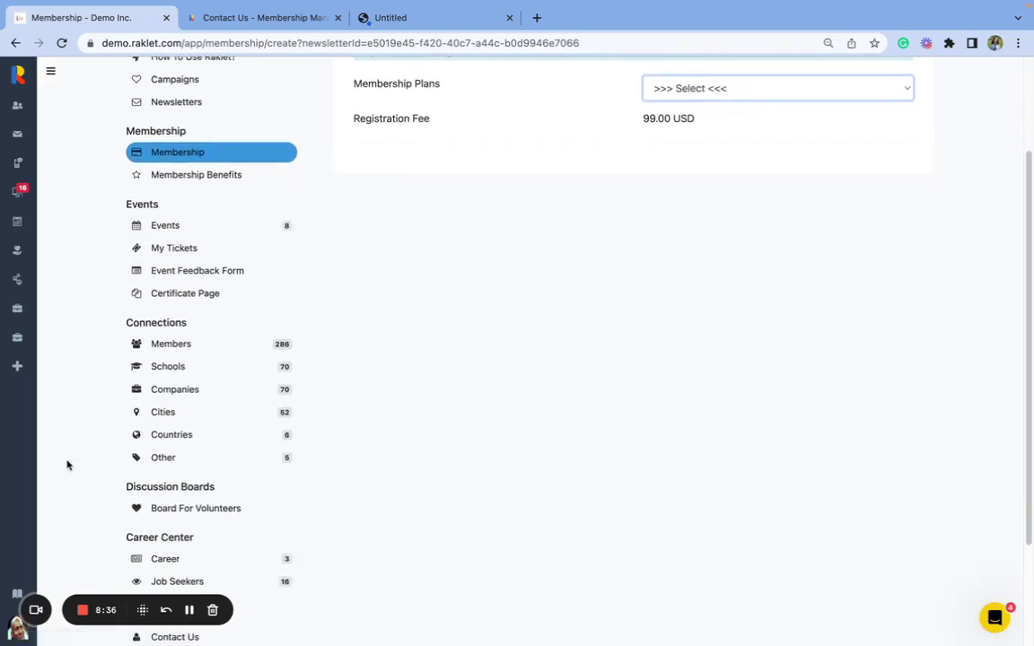
{"action": "scroll", "coordinate": [66, 465], "scroll_direction": "down", "scroll_amount": 3}
{"action": "scroll", "coordinate": [66, 465], "scroll_direction": "up", "scroll_amount": 6}
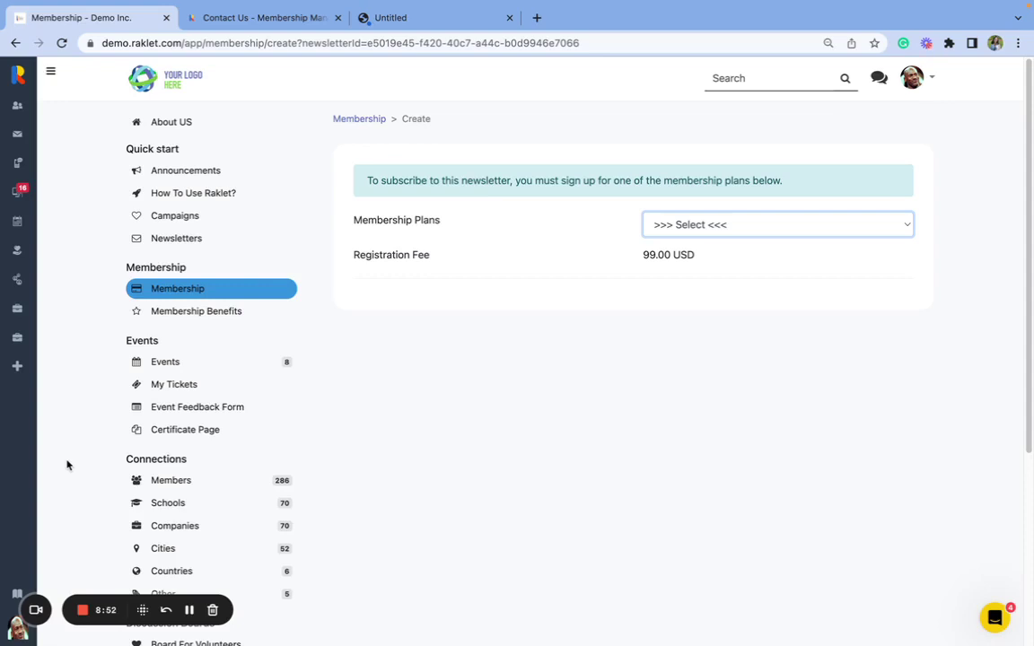
{"action": "left_click", "coordinate": [994, 617]}
{"action": "left_click", "coordinate": [880, 542]}
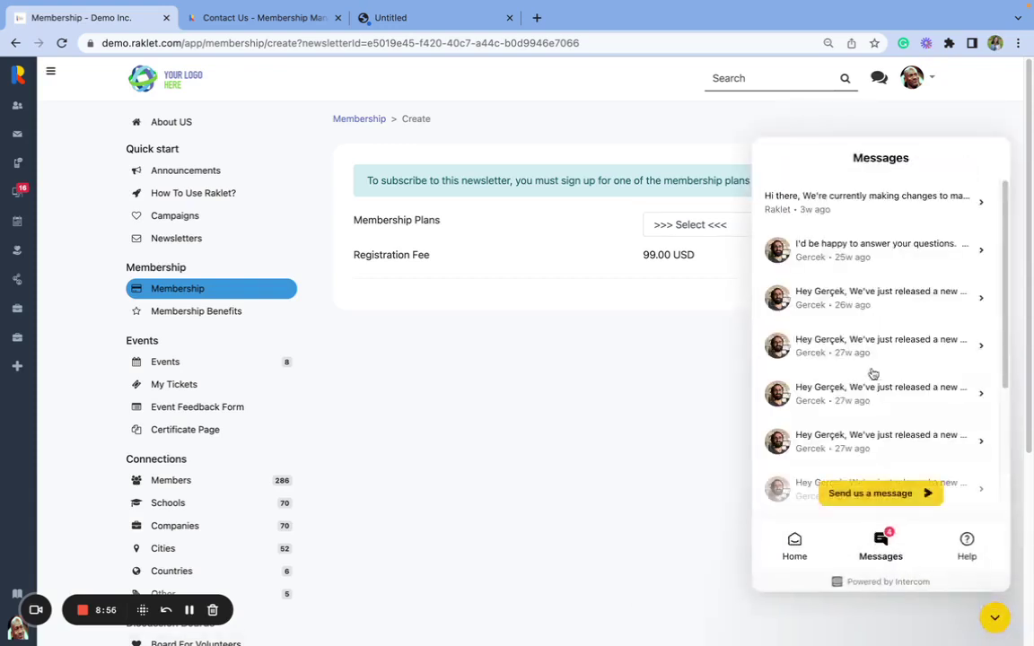